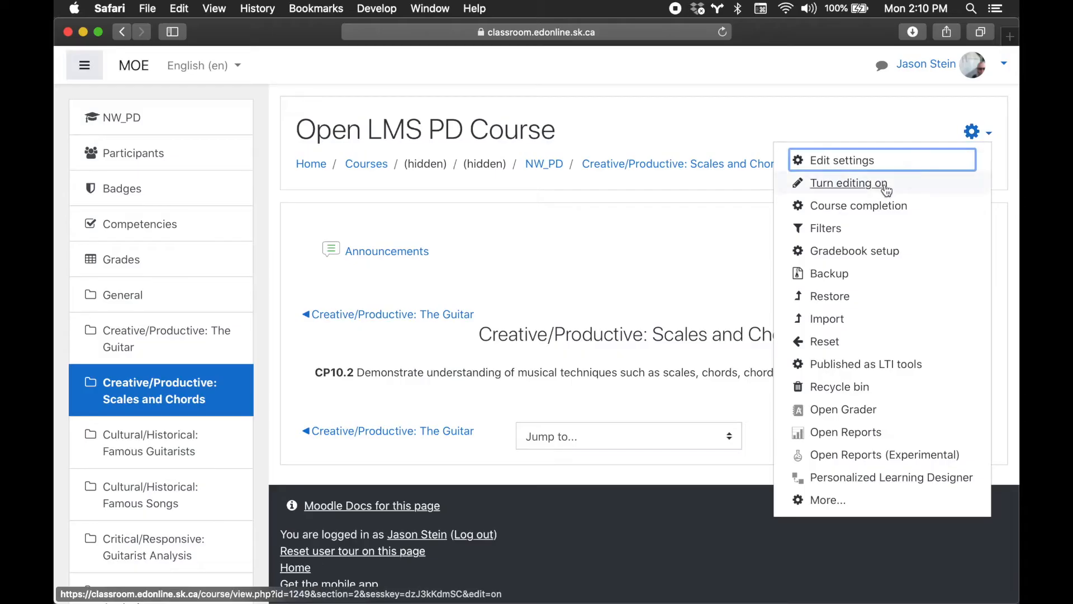
Step: Turn on course editing and add a Lesson activity to the Creative/Productive: Scales and Chords section
{"action": "left_click", "coordinate": [883, 183]}
{"action": "scroll", "coordinate": [872, 224], "scroll_direction": "down", "scroll_amount": 2}
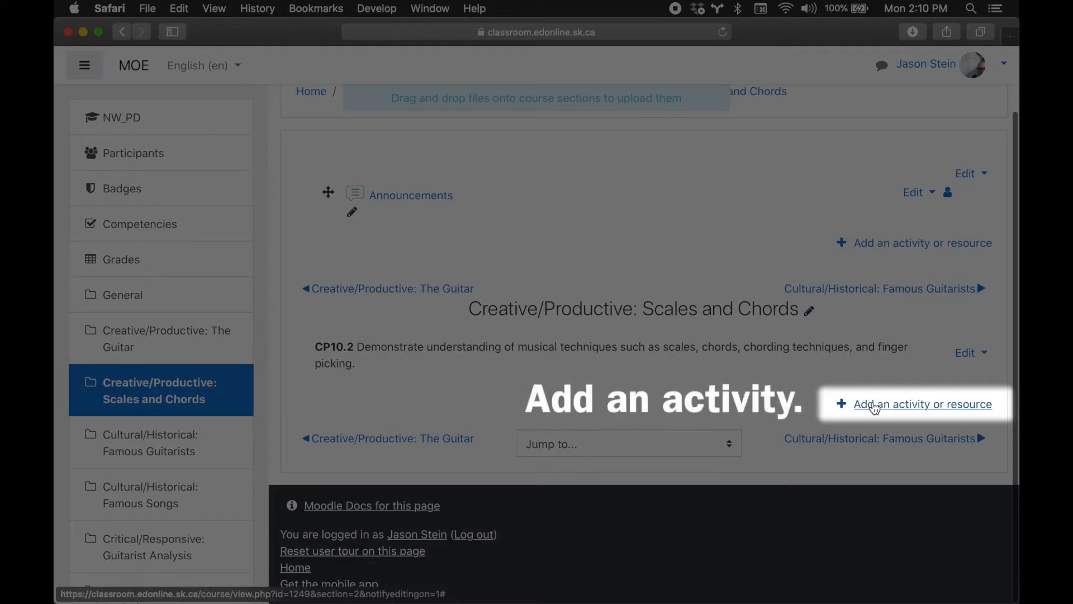
{"action": "left_click", "coordinate": [875, 408]}
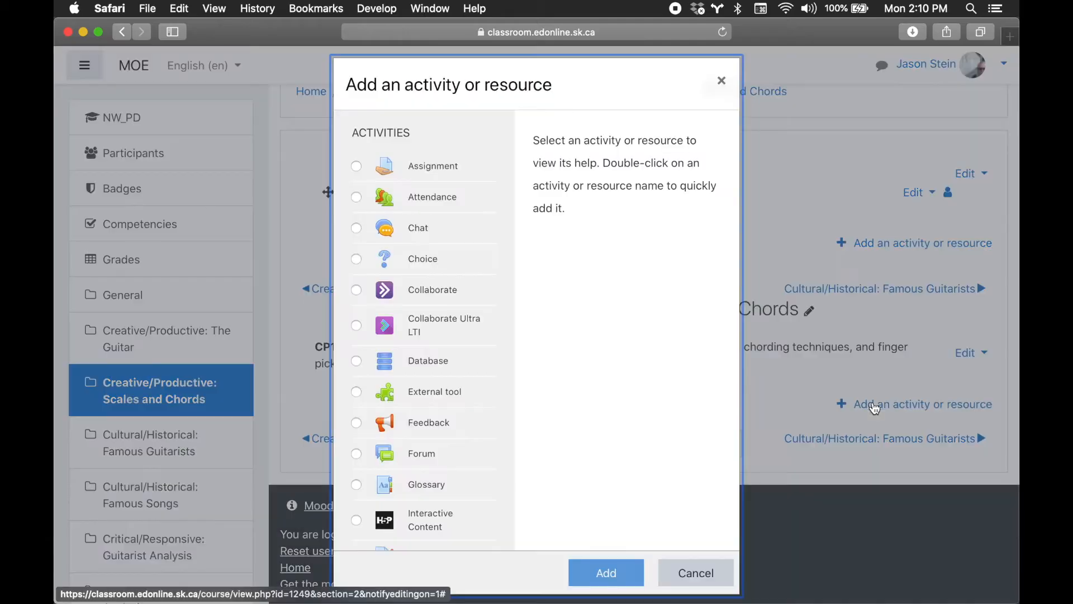
{"action": "scroll", "coordinate": [450, 199], "scroll_direction": "down", "scroll_amount": 5}
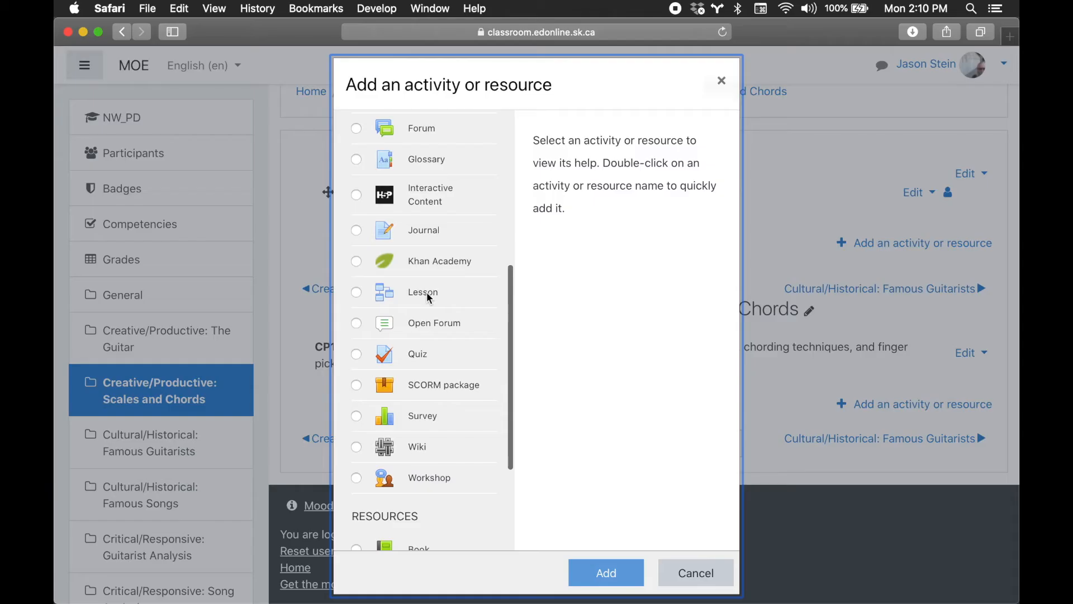
{"action": "left_click", "coordinate": [428, 296]}
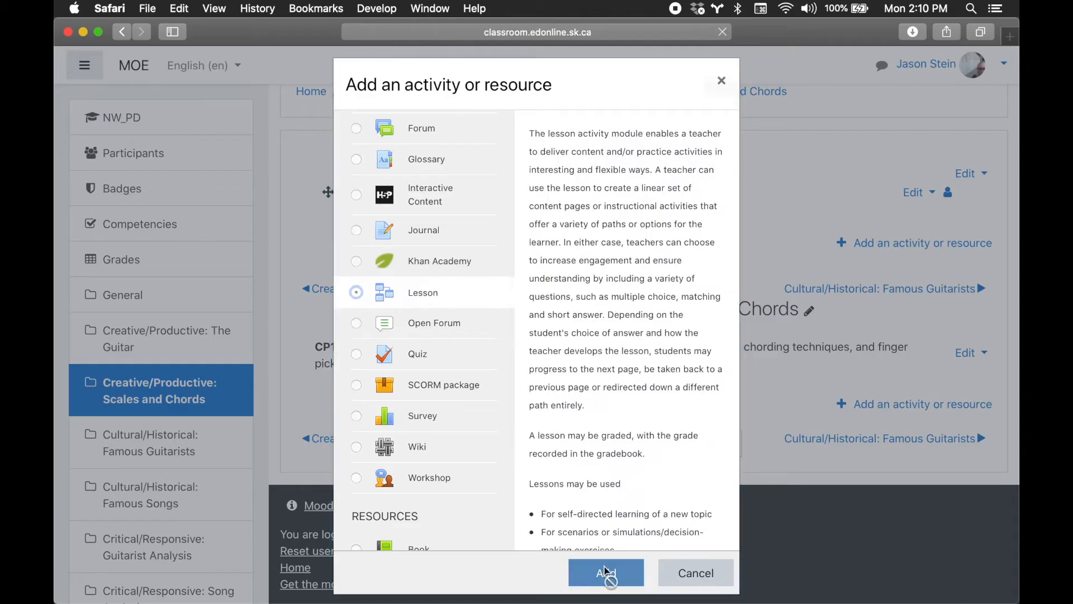
{"action": "left_click", "coordinate": [606, 571]}
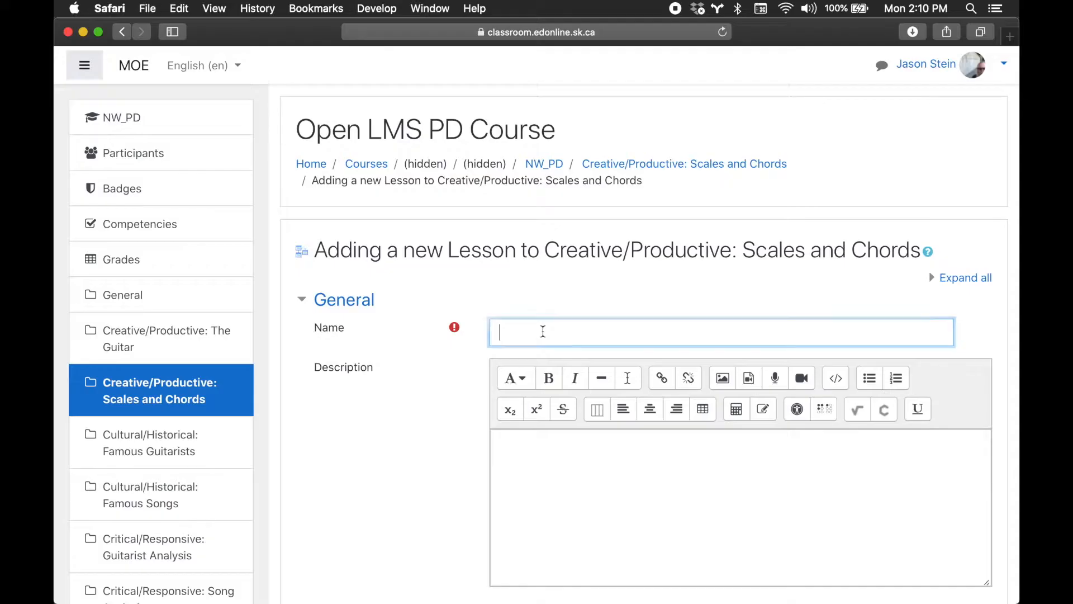
Step: Name the lesson "Scales" and enter the description "Learn about some of the scales that are used playing guitar."
{"action": "left_click", "coordinate": [543, 331]}
{"action": "type", "text": "Scales"}
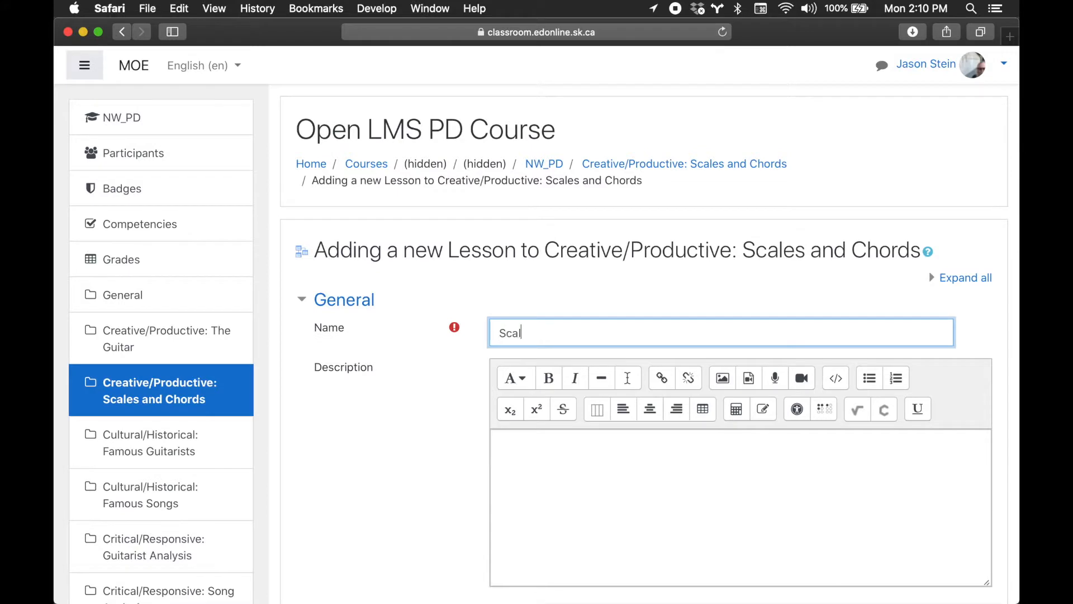
{"action": "left_click", "coordinate": [529, 447]}
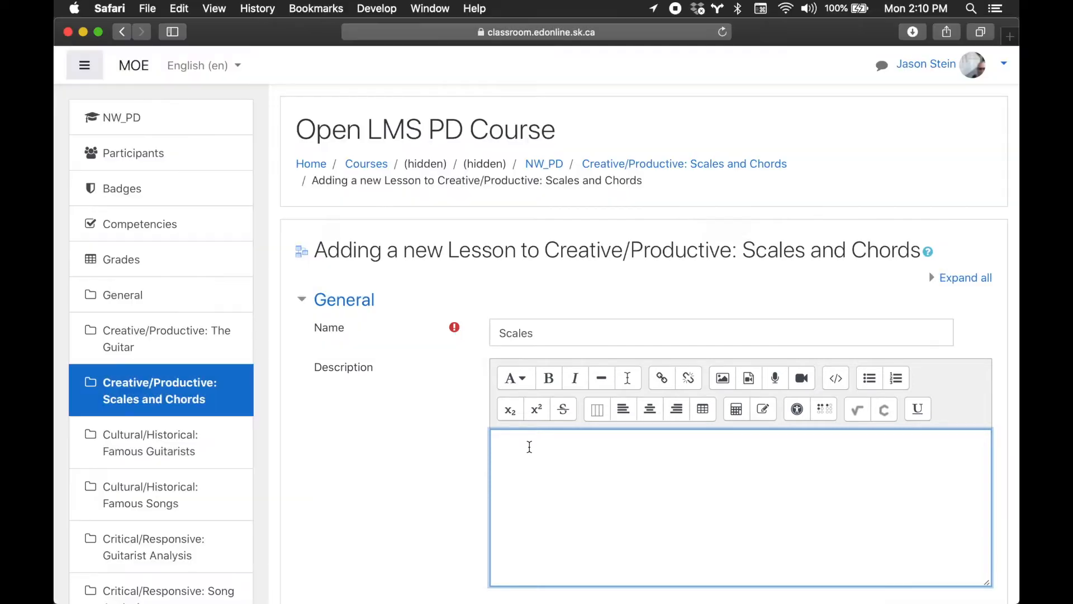
{"action": "type", "text": "Learn about some of the scales that are us"}
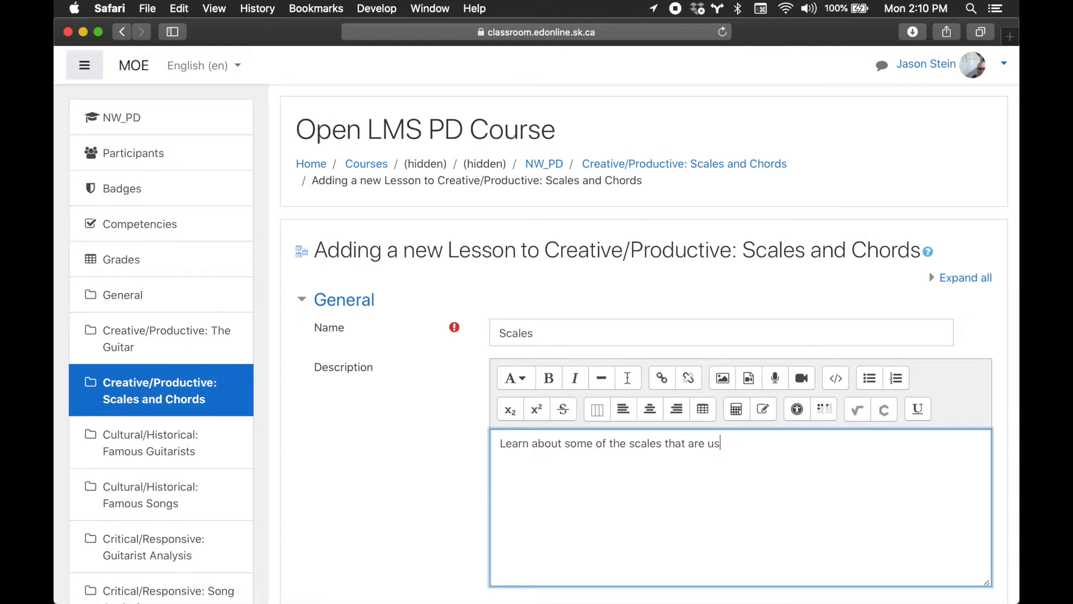
{"action": "type", "text": "ed playing guitar."}
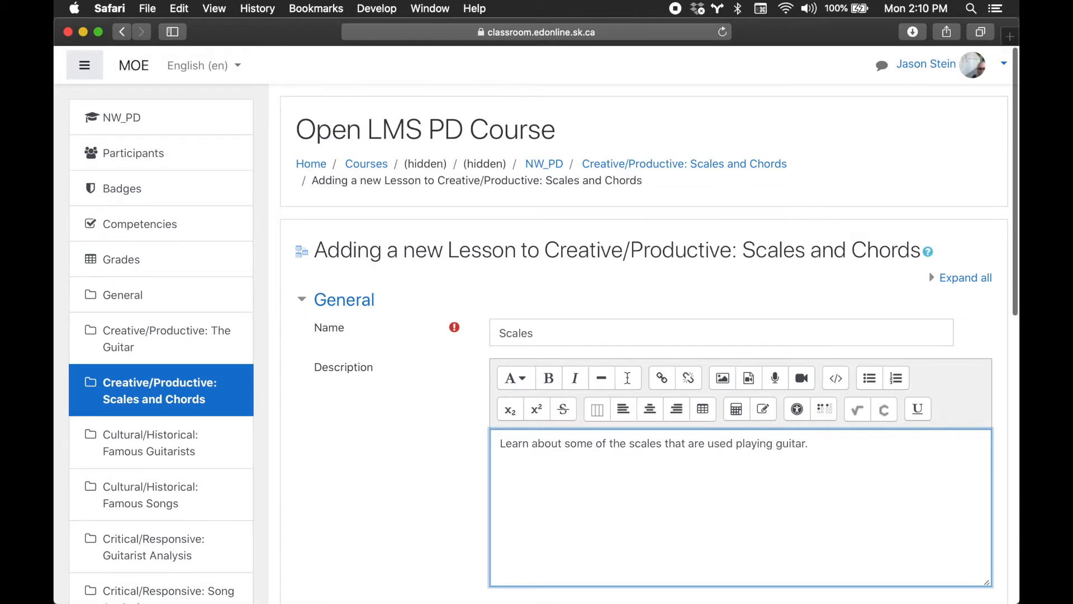
Step: Examine the lesson's Appearance and Availability settings, including their additional options
{"action": "scroll", "coordinate": [643, 335], "scroll_direction": "down", "scroll_amount": 3}
{"action": "scroll", "coordinate": [643, 335], "scroll_direction": "down", "scroll_amount": 8}
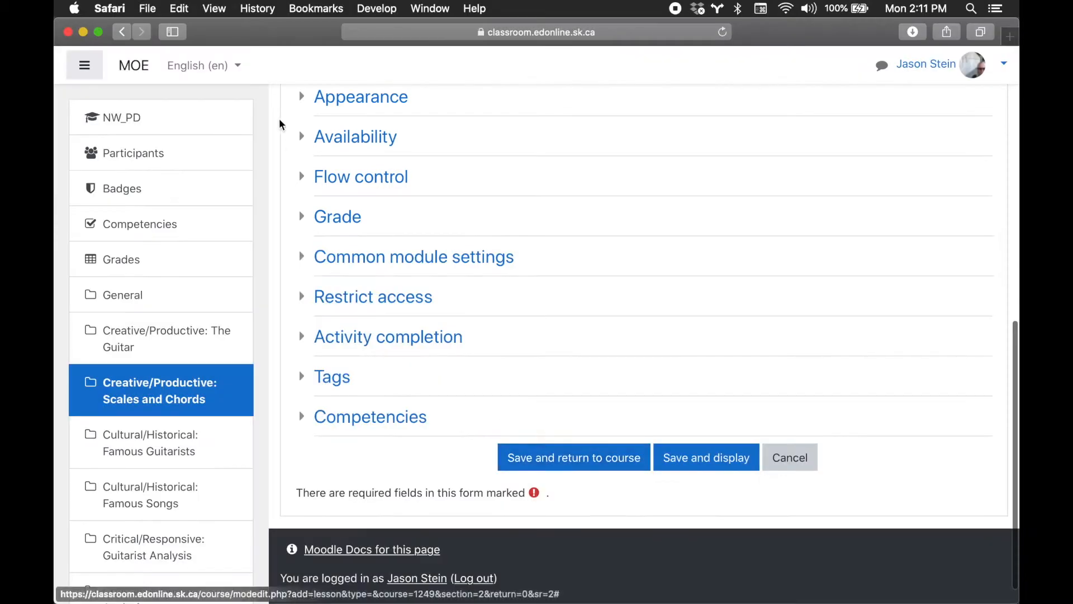
{"action": "left_click", "coordinate": [306, 97]}
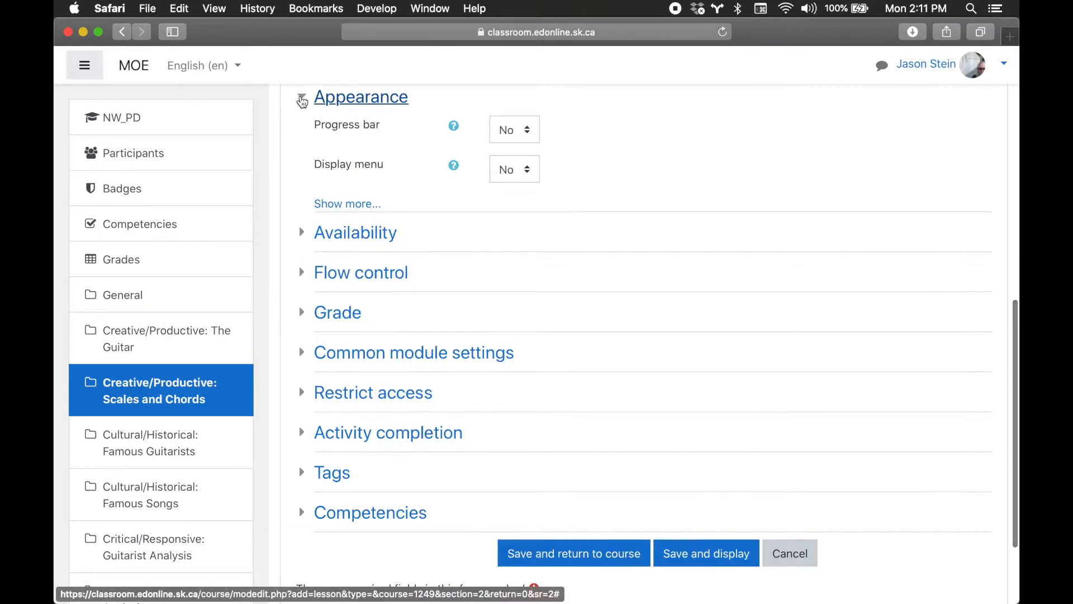
{"action": "left_click", "coordinate": [334, 206]}
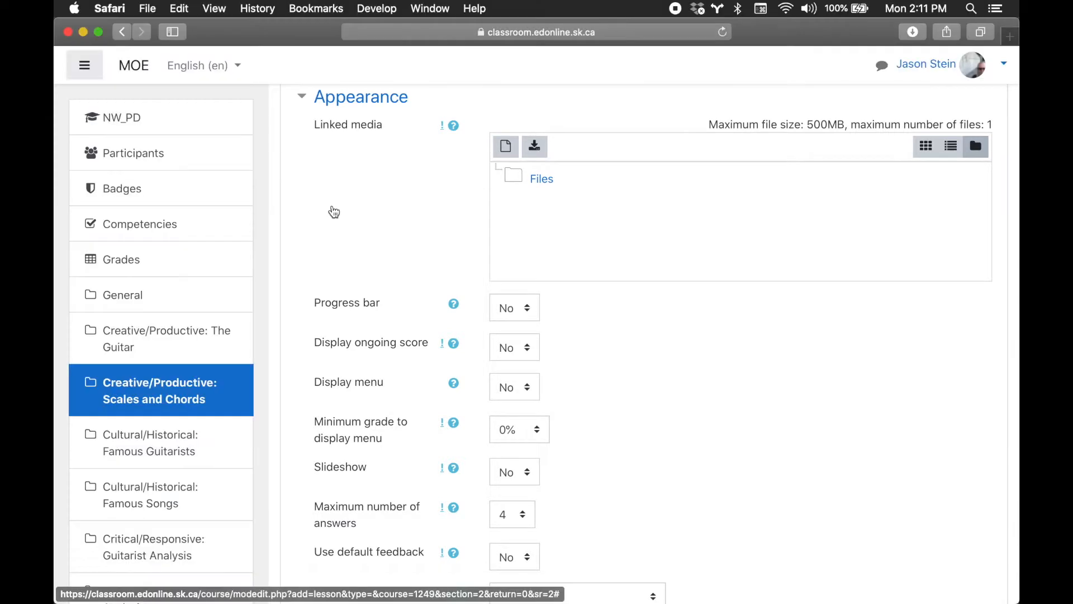
{"action": "scroll", "coordinate": [320, 173], "scroll_direction": "down", "scroll_amount": 3}
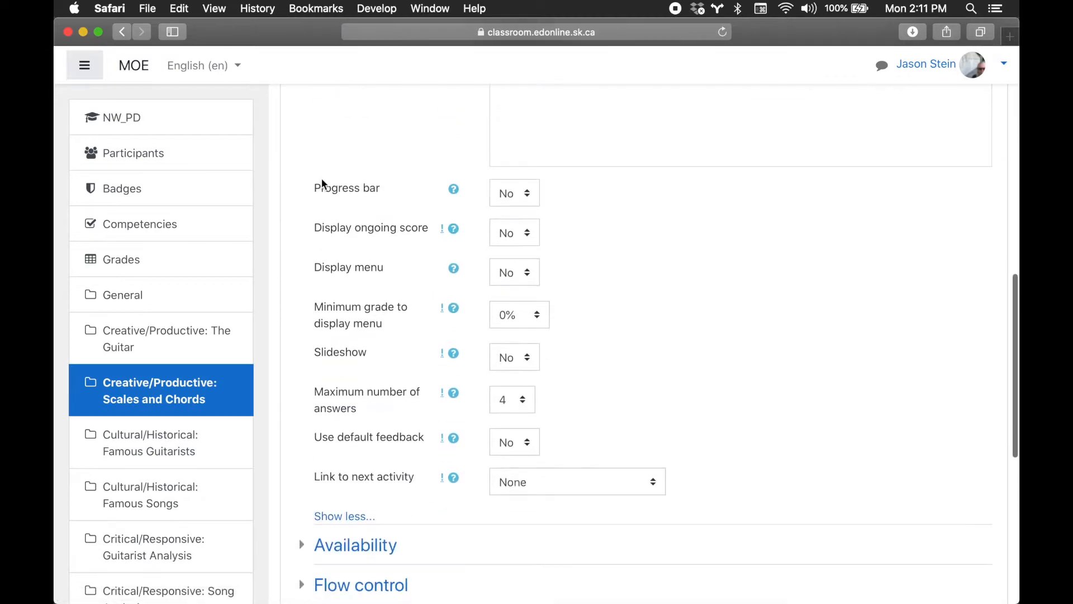
{"action": "left_click", "coordinate": [333, 515]}
{"action": "scroll", "coordinate": [334, 517], "scroll_direction": "up", "scroll_amount": 2}
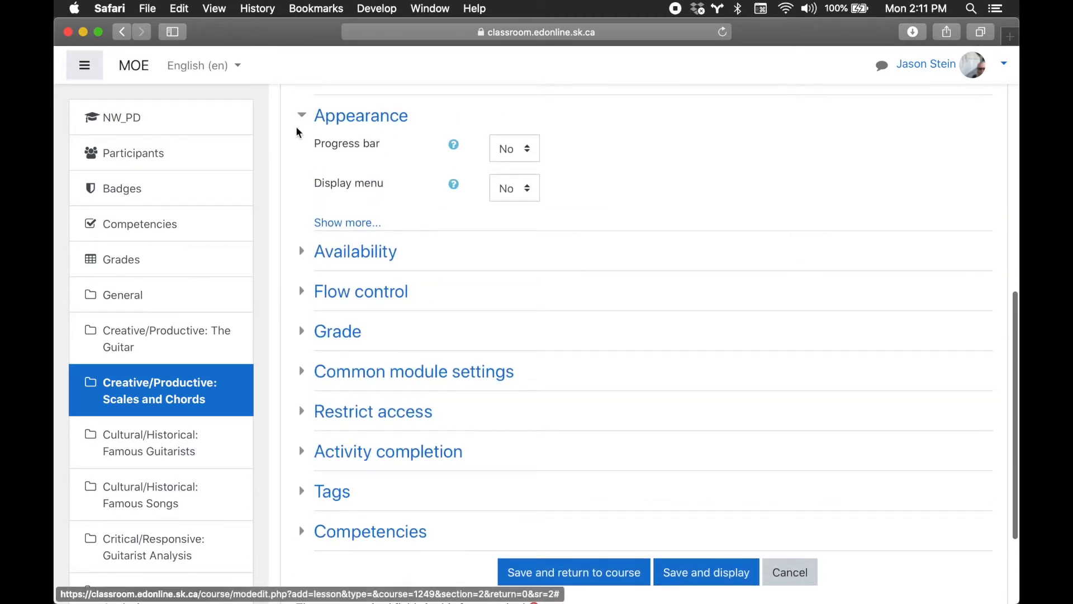
{"action": "left_click", "coordinate": [301, 114]}
{"action": "left_click", "coordinate": [305, 153]}
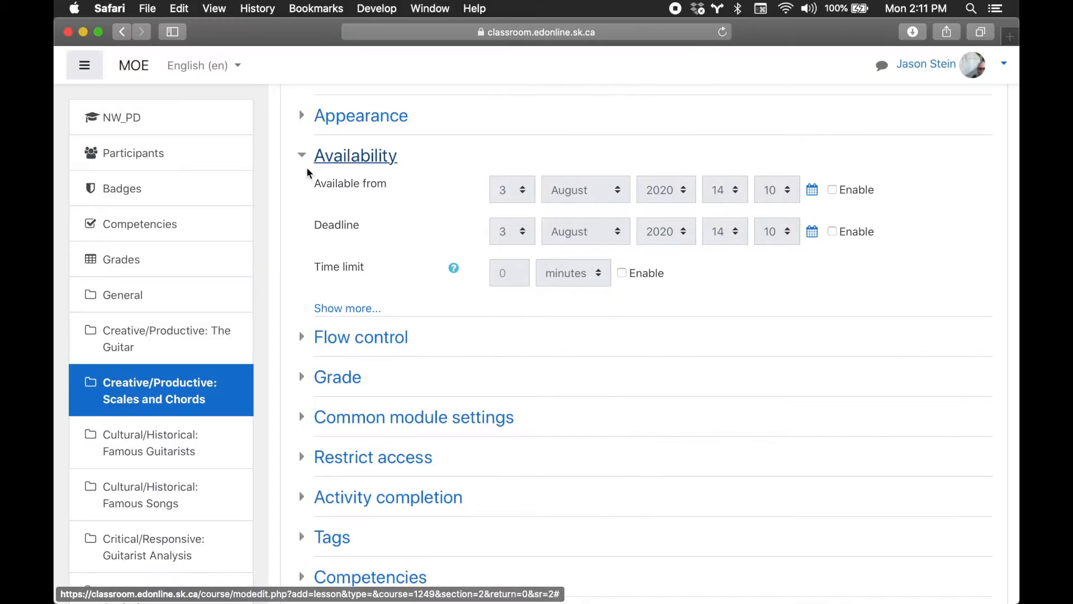
{"action": "left_click", "coordinate": [337, 309]}
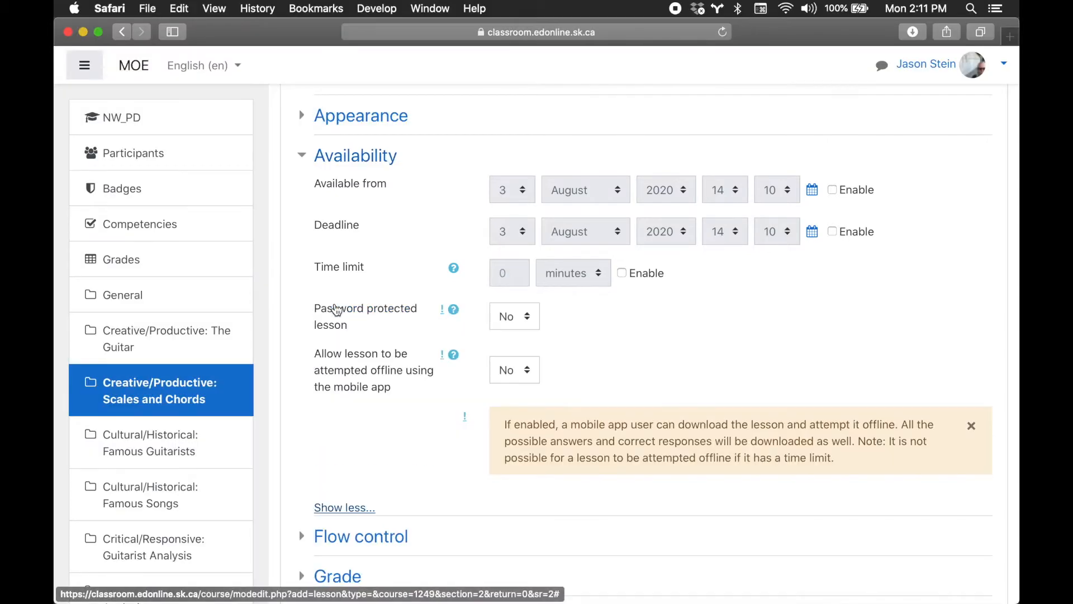
{"action": "left_click", "coordinate": [304, 159]}
Step: In the lesson's flow control settings, set both Allow student review and Provide option to try a question again to Yes
{"action": "left_click", "coordinate": [304, 200]}
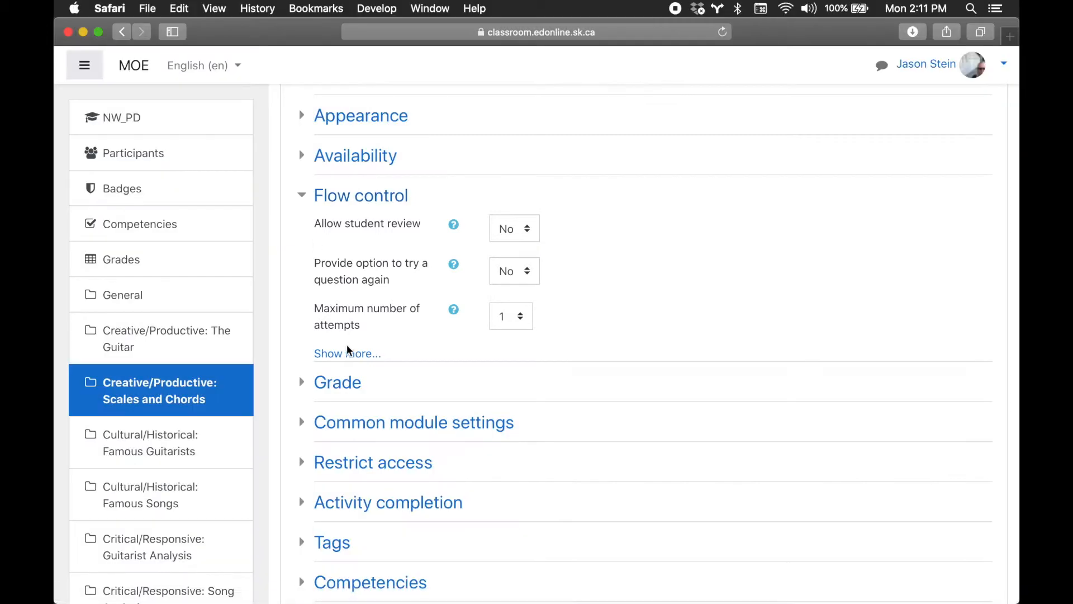
{"action": "left_click", "coordinate": [347, 353]}
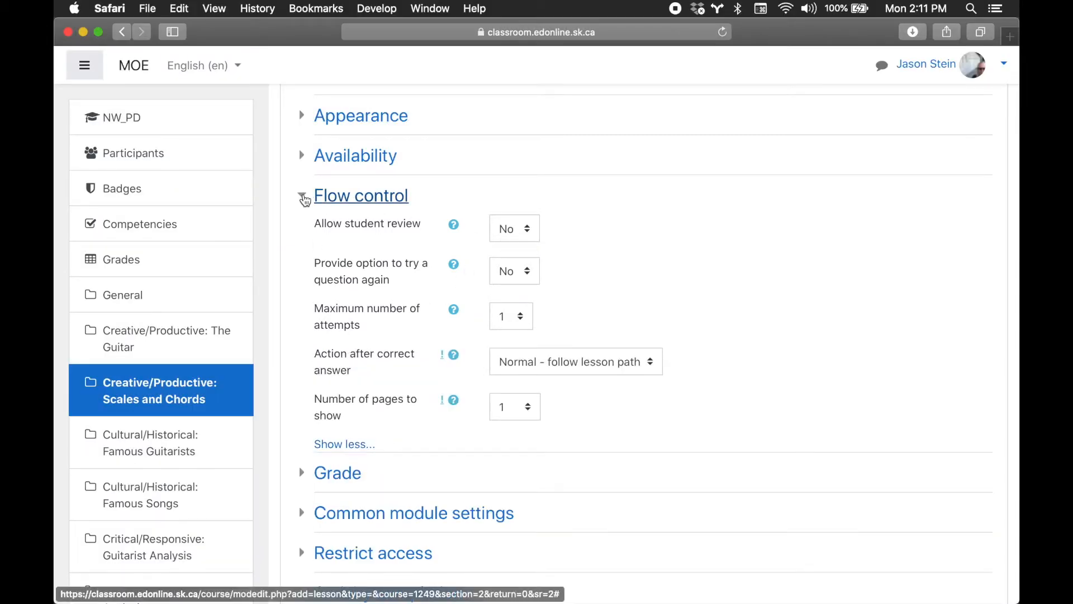
{"action": "left_click", "coordinate": [514, 271]}
{"action": "left_click", "coordinate": [508, 290]}
{"action": "left_click", "coordinate": [515, 229]}
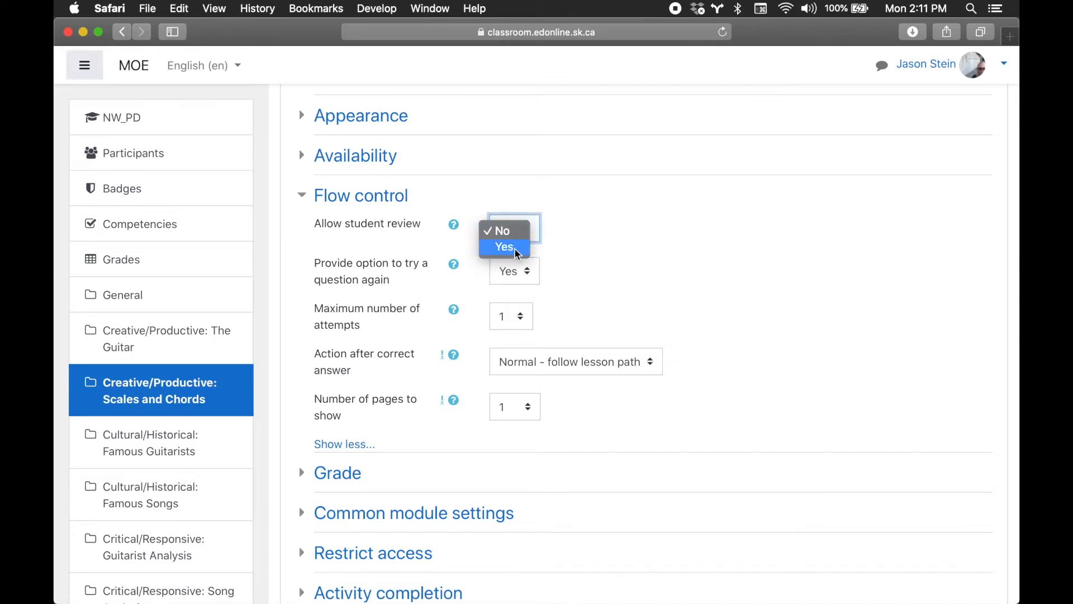
{"action": "left_click", "coordinate": [506, 247]}
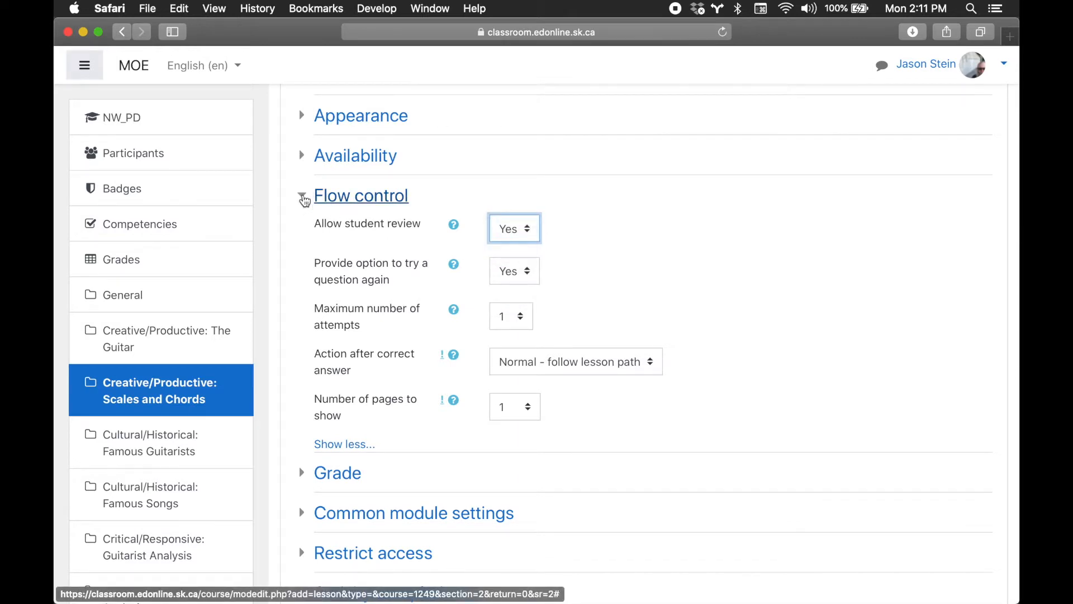
{"action": "left_click", "coordinate": [304, 200]}
Step: Check the lesson's Grade settings with their additional options, and save and display the lesson
{"action": "left_click", "coordinate": [303, 237]}
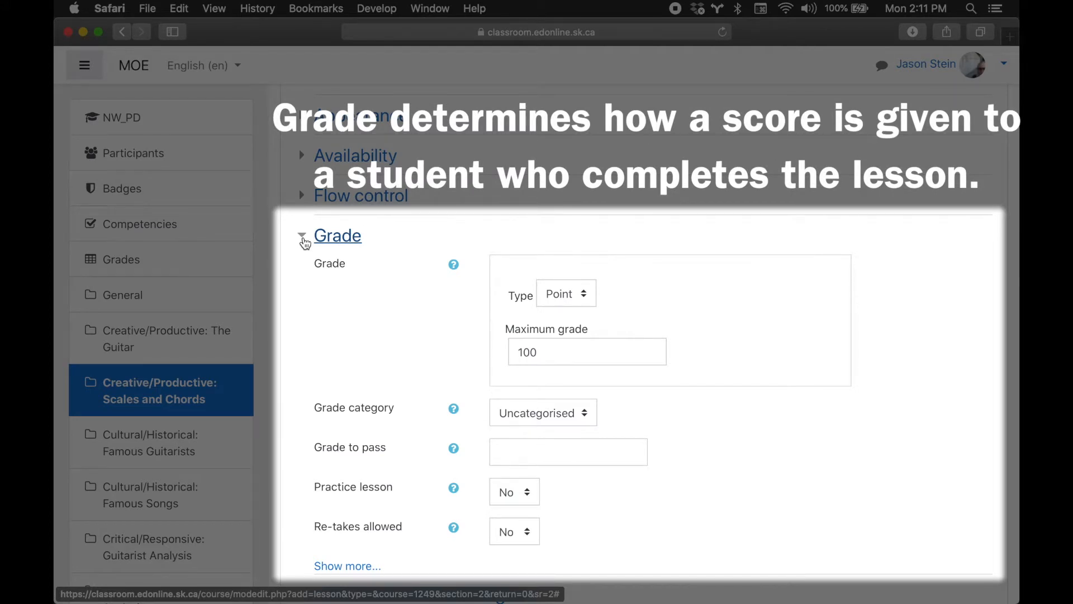
{"action": "scroll", "coordinate": [305, 242], "scroll_direction": "down", "scroll_amount": 3}
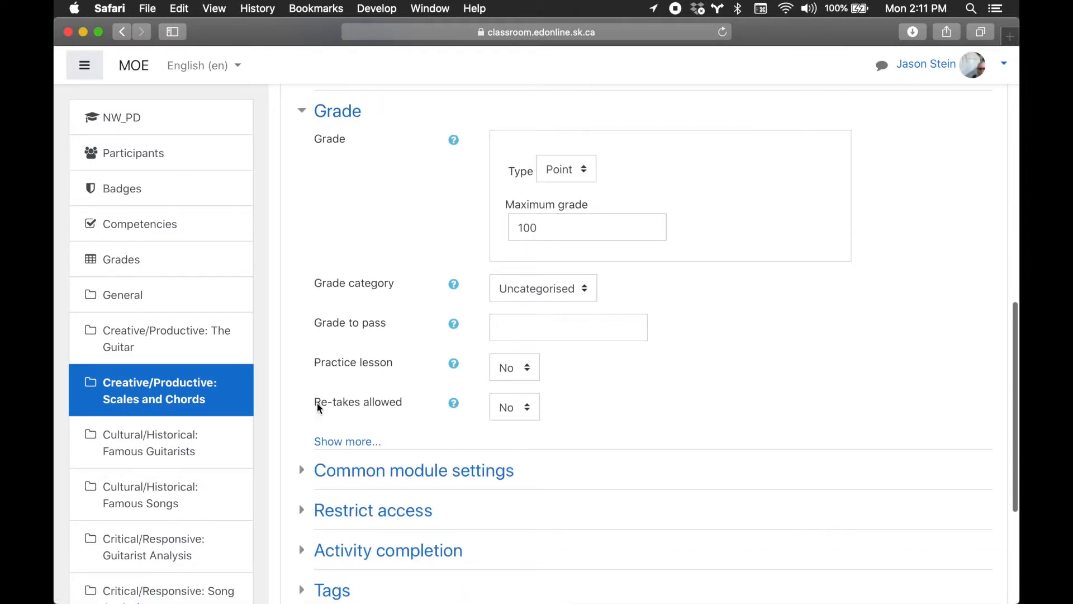
{"action": "left_click", "coordinate": [324, 442]}
{"action": "left_click", "coordinate": [336, 525]}
{"action": "left_click", "coordinate": [303, 113]}
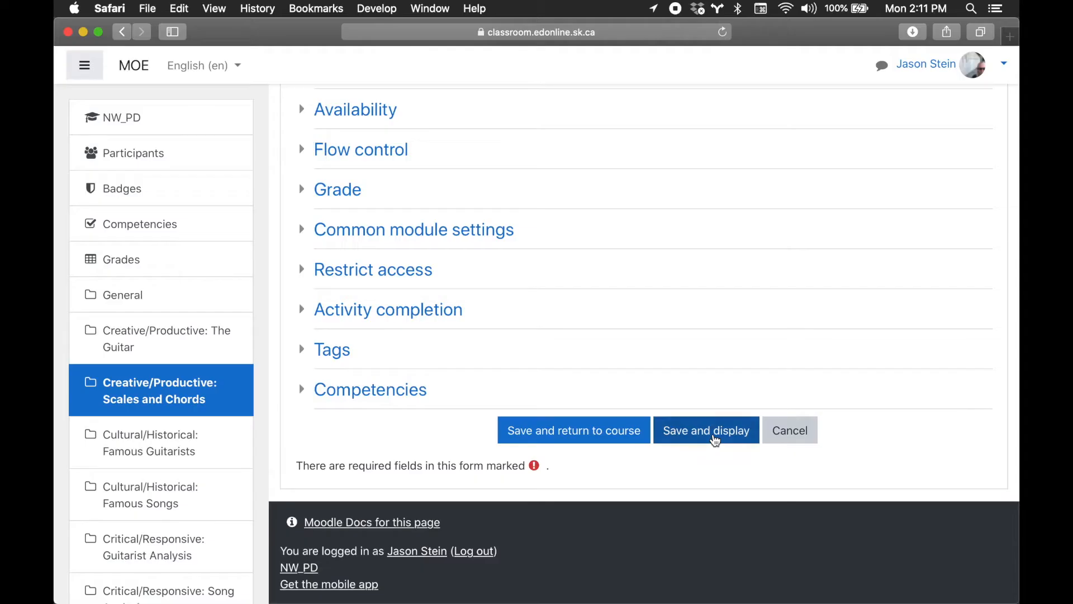
{"action": "left_click", "coordinate": [714, 440]}
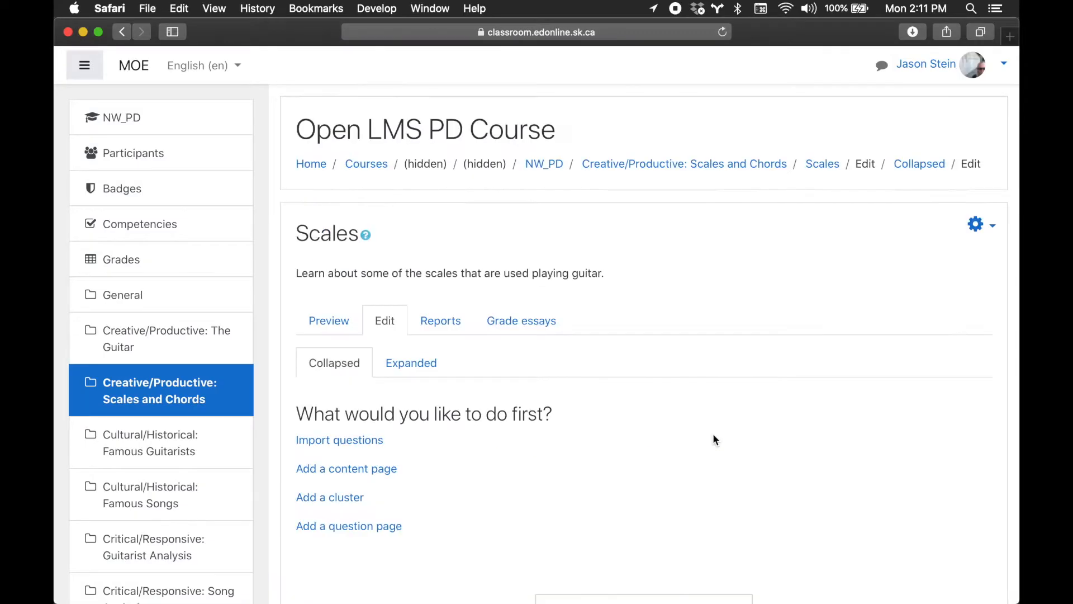
Step: Add a content page titled "The Chromatic Scale" to the Scales lesson
{"action": "scroll", "coordinate": [714, 440], "scroll_direction": "down", "scroll_amount": 3}
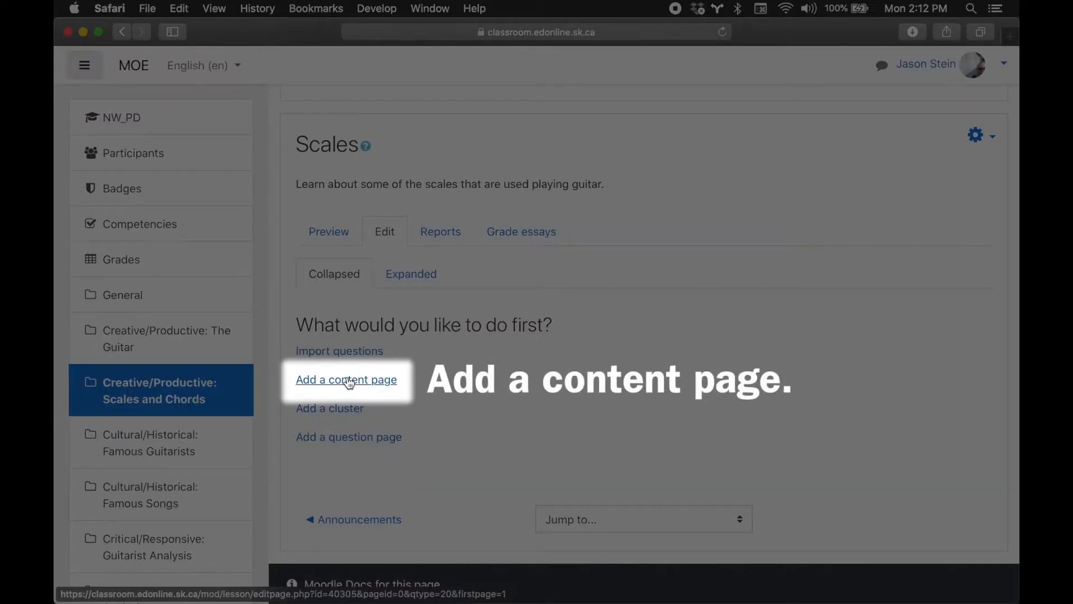
{"action": "left_click", "coordinate": [349, 381]}
{"action": "left_click", "coordinate": [513, 384]}
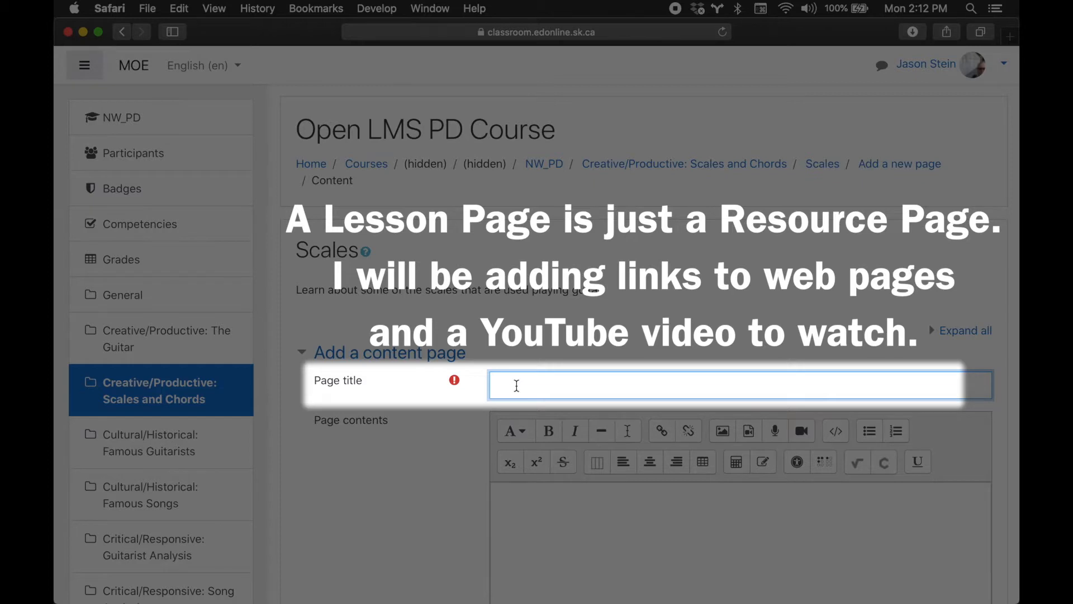
{"action": "type", "text": "The Chromatic Scale"}
{"action": "key", "text": "Tab"}
Step: Write "Read the following web pages about the chromatic scale; The Octave of a Note" as page contents, copying the article title from howmusicworks.org
{"action": "type", "text": "Read the following web pages about the chromai"}
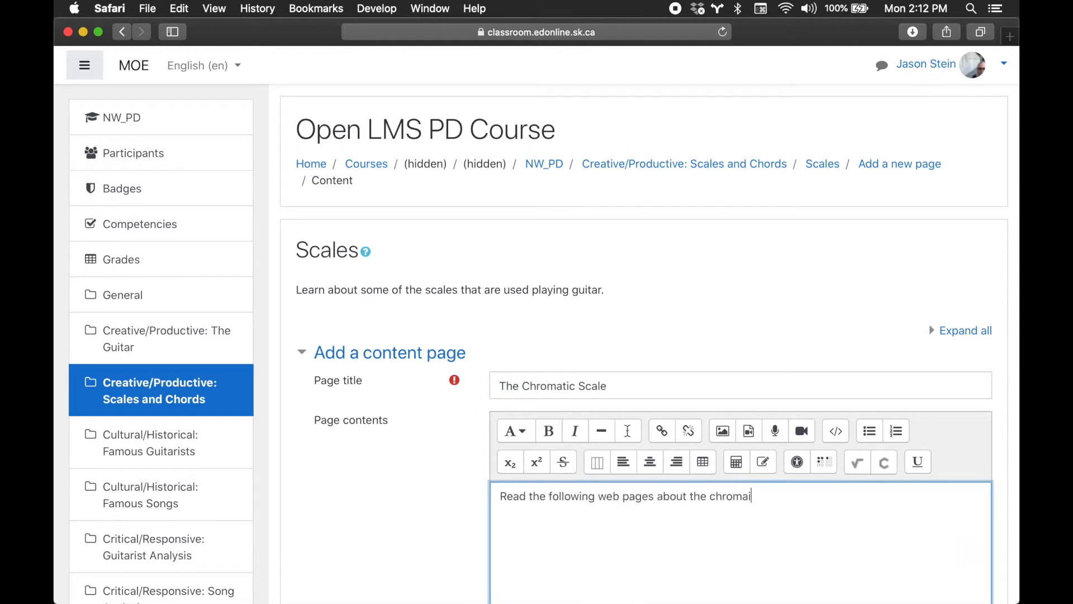
{"action": "key", "text": "BackSpace"}
{"action": "type", "text": "tic scale;"}
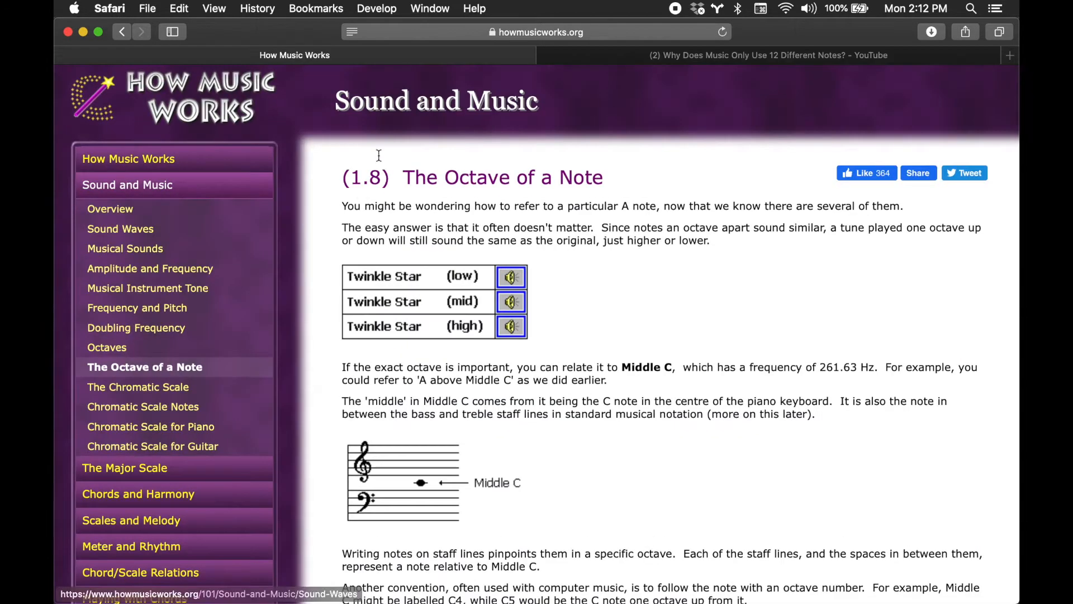
{"action": "left_click_drag", "start_coordinate": [402, 175], "coordinate": [604, 175]}
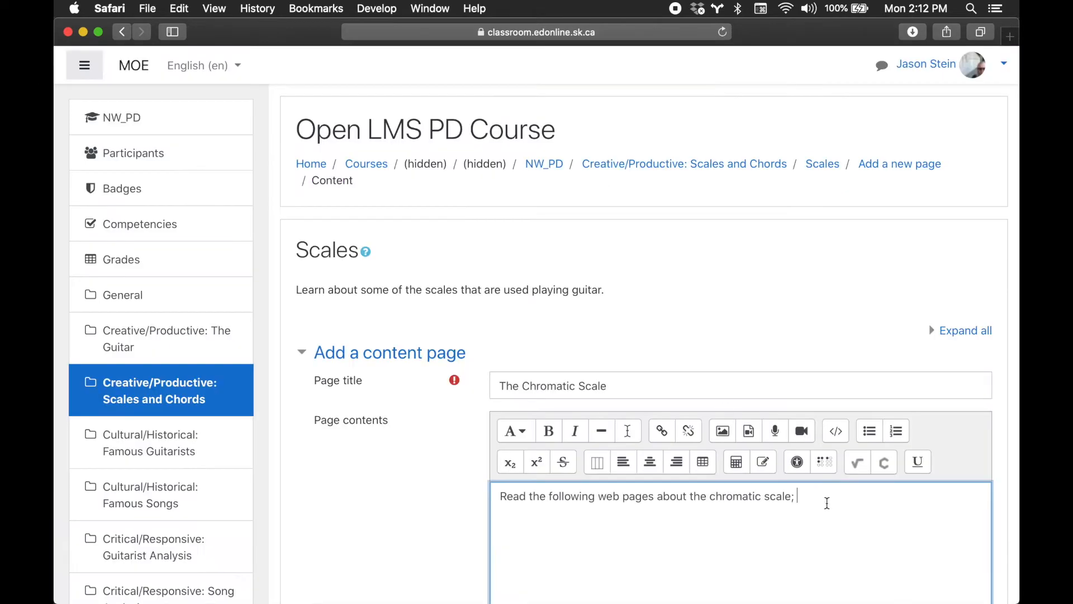
{"action": "type", "text": "The Octave of a Note"}
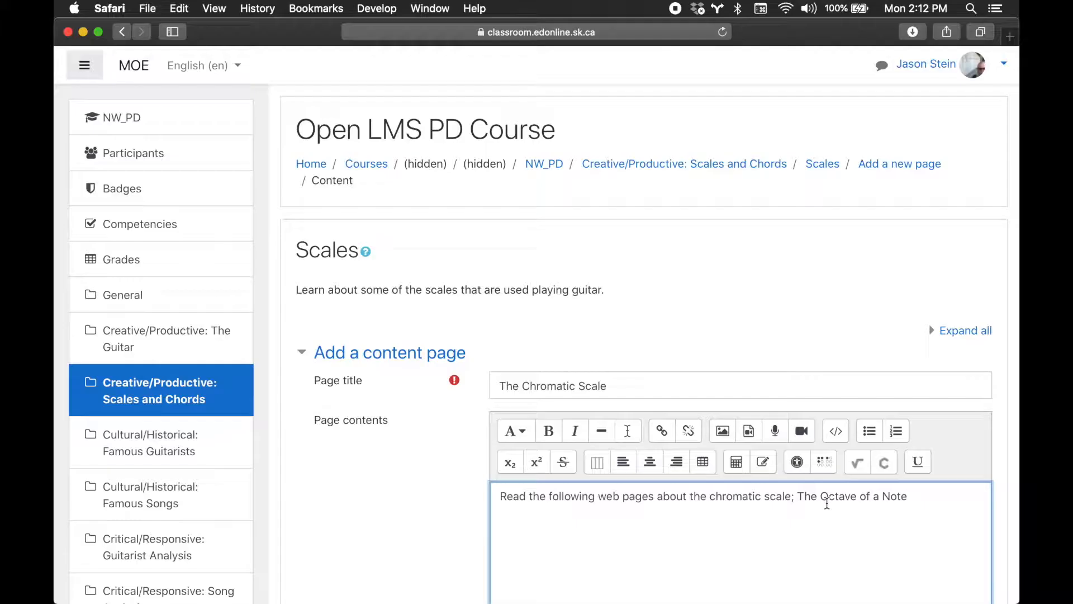
Step: Link "The Octave of a Note" to its howmusicworks.org page, opening in a new window, and add a comma after it
{"action": "left_click_drag", "start_coordinate": [798, 496], "coordinate": [907, 496]}
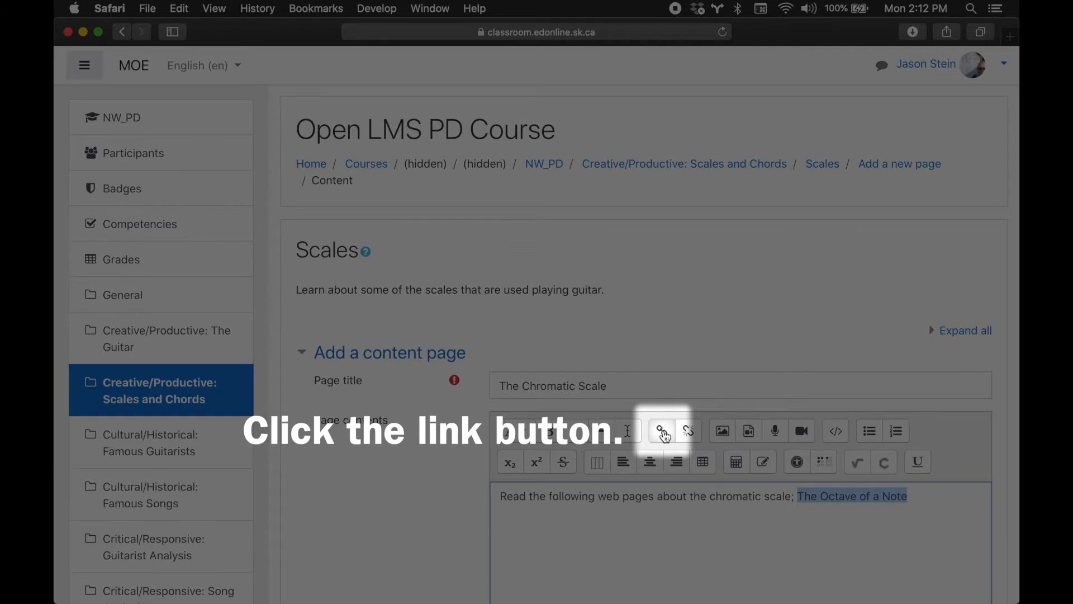
{"action": "left_click", "coordinate": [663, 431]}
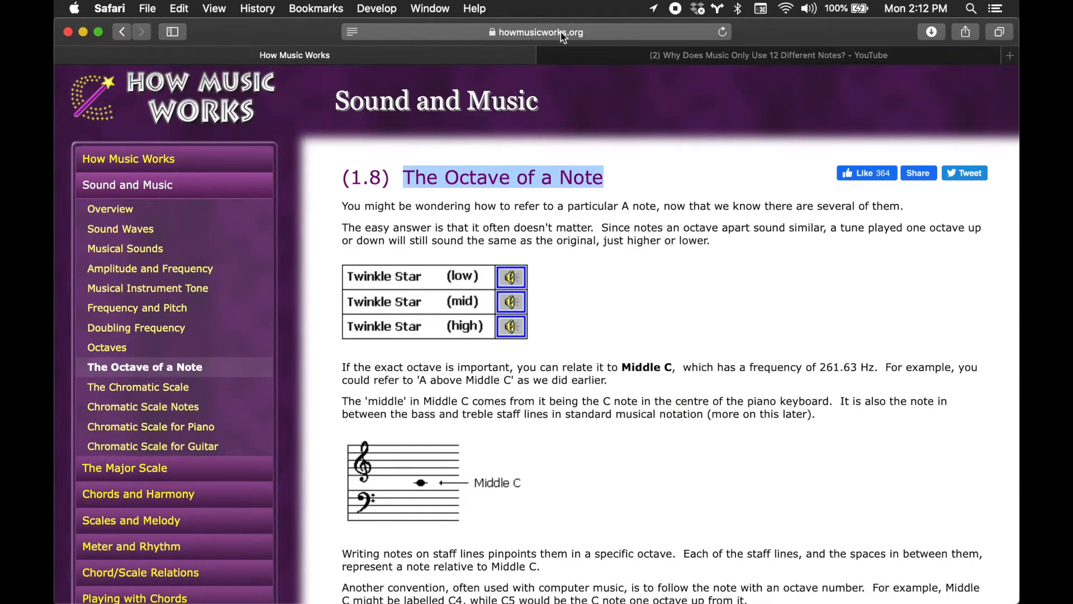
{"action": "left_click", "coordinate": [560, 35]}
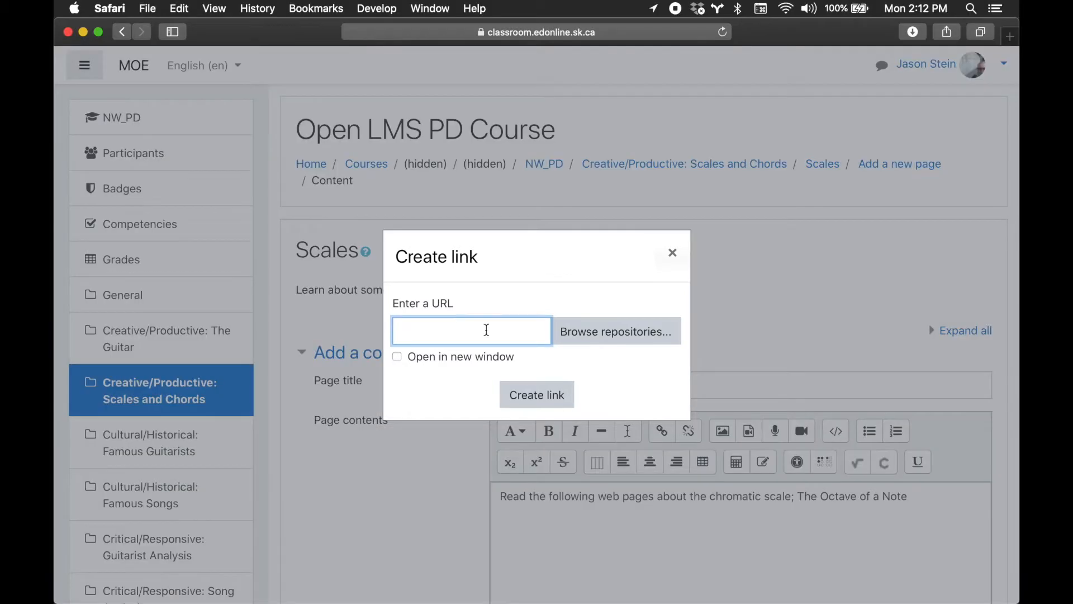
{"action": "type", "text": "https://www.howmusicworks.org/103/Sound-and-Music/The-Octave-of-a-Note"}
{"action": "left_click", "coordinate": [455, 358]}
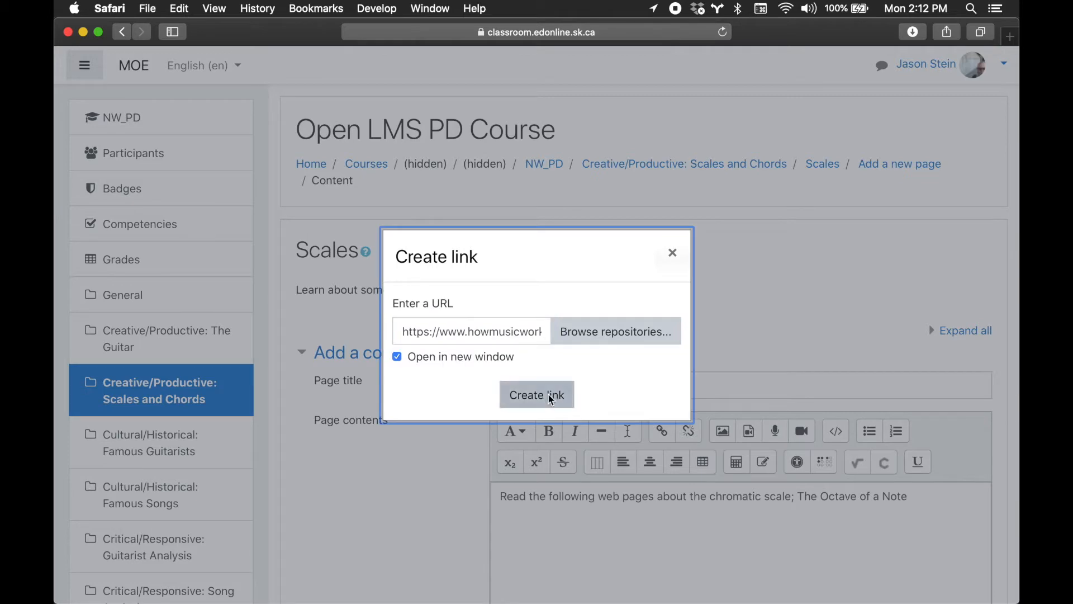
{"action": "left_click", "coordinate": [550, 399]}
{"action": "left_click", "coordinate": [915, 385]}
{"action": "type", "text": ","}
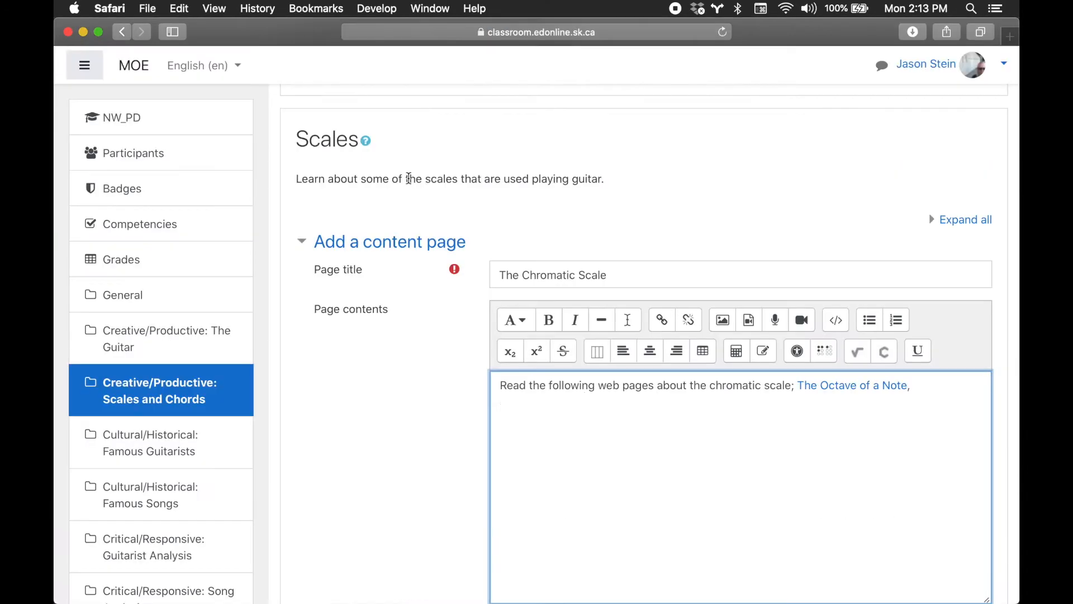
Step: Add "The Chromatic Scale" and "Chromatic Scale Notes" from howmusicworks.org to the page contents as linked titles, joined with "and"
{"action": "type", "text": "The Chromatic Scale"}
{"action": "left_click_drag", "start_coordinate": [913, 385], "coordinate": [585, 401]}
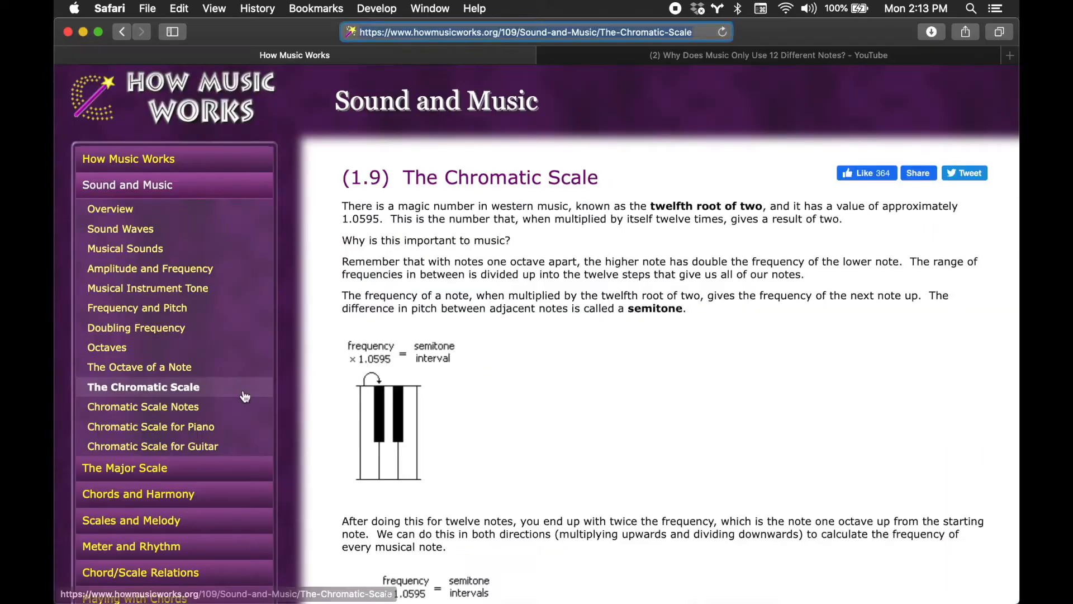
{"action": "left_click", "coordinate": [149, 406]}
{"action": "triple_click", "coordinate": [590, 178]}
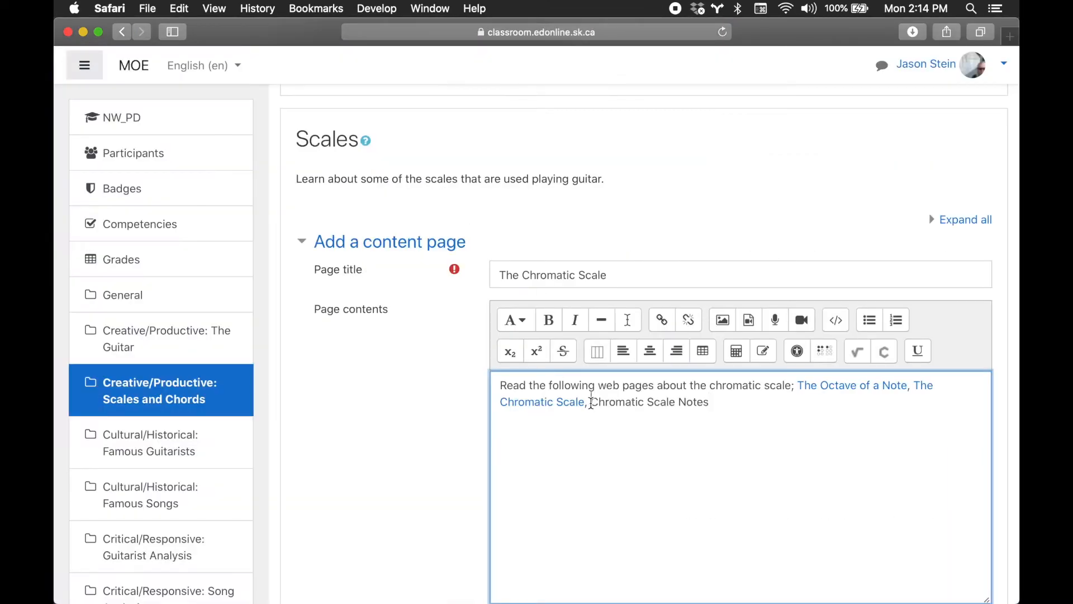
{"action": "type", "text": "and"}
{"action": "left_click_drag", "start_coordinate": [731, 400], "coordinate": [610, 400]}
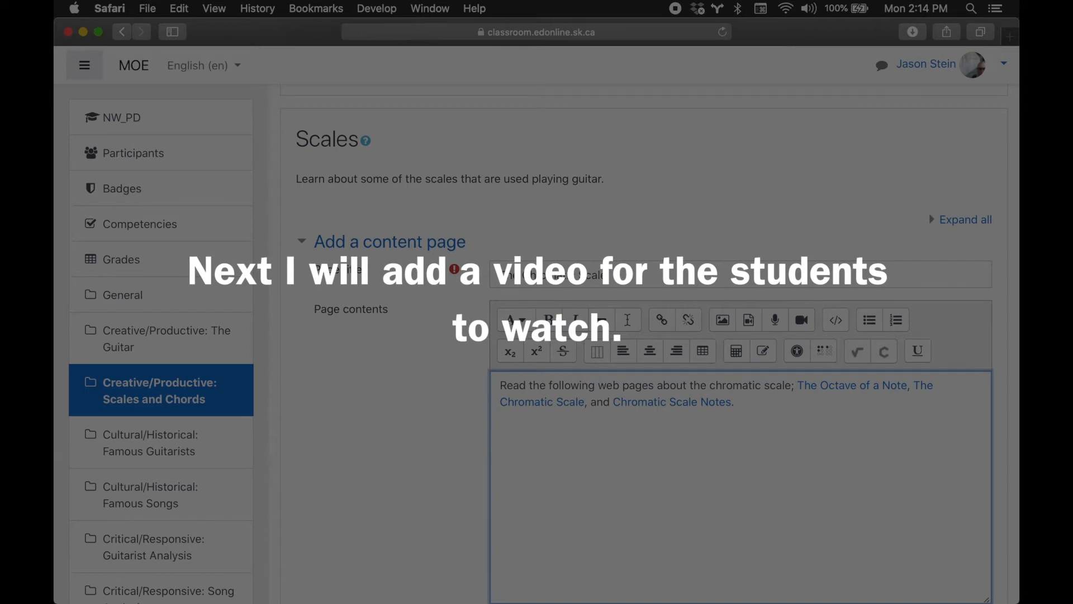
{"action": "type", "text": "Also watch the following video"}
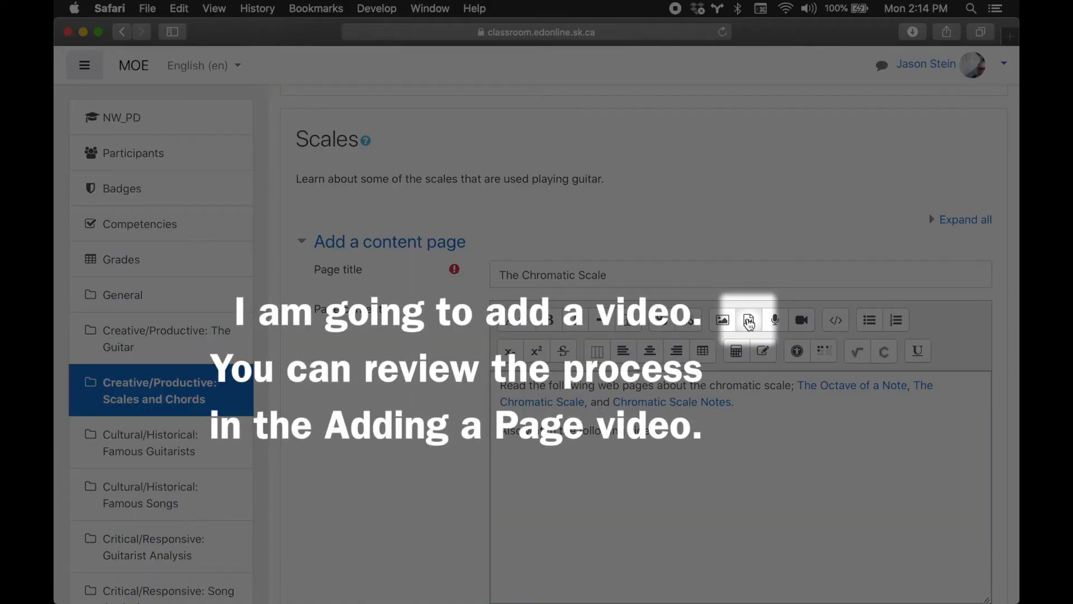
{"action": "left_click", "coordinate": [749, 323]}
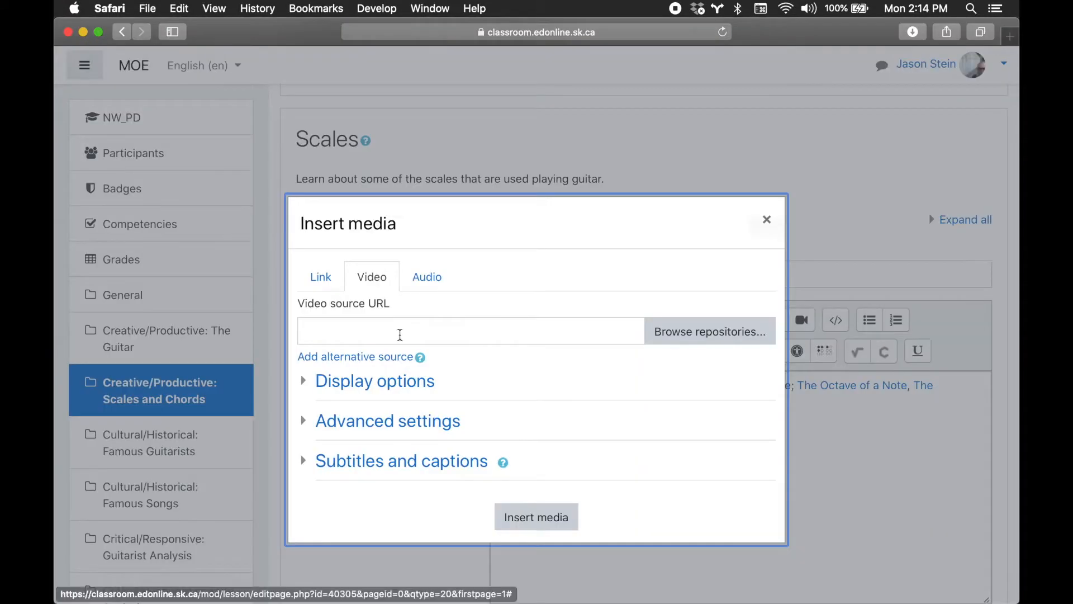
{"action": "left_click", "coordinate": [398, 333]}
{"action": "type", "text": "https://youtu.be/lvmzgVtZtUQ"}
Step: Title the video "Why Does Music Only Use 12 Different Notes?", copied from YouTube, set its size to 640 x 480, and insert it
{"action": "left_click", "coordinate": [302, 378]}
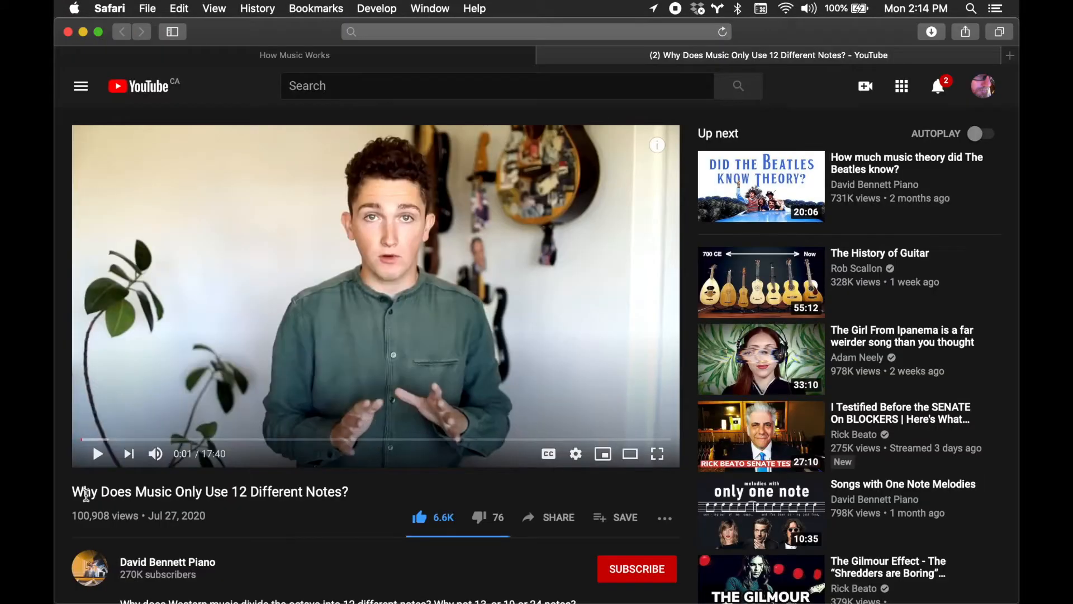
{"action": "left_click_drag", "start_coordinate": [86, 493], "coordinate": [349, 492]}
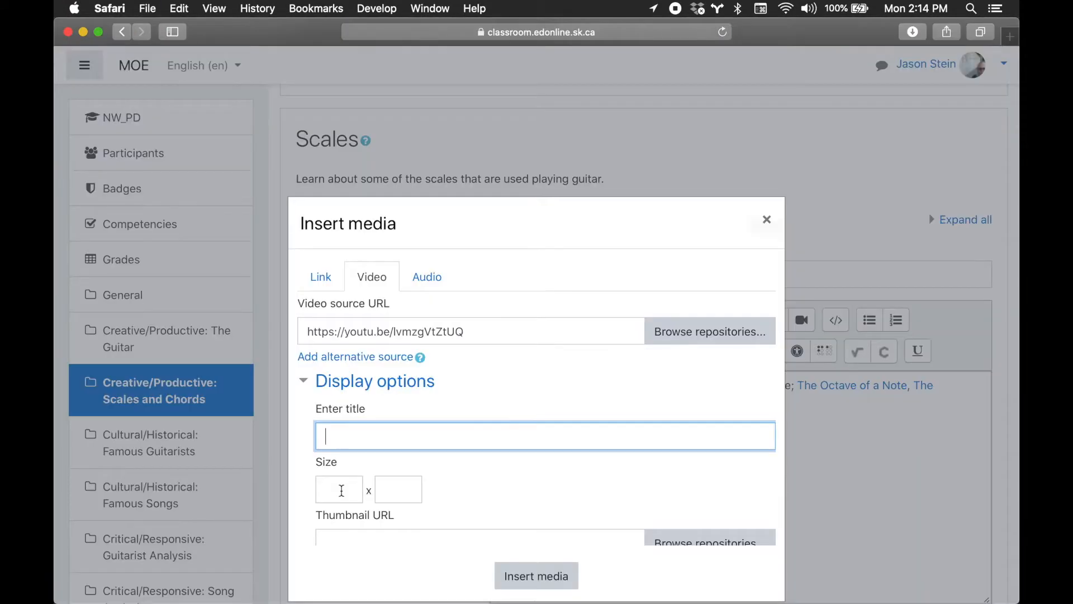
{"action": "type", "text": "Why Does Music Only Use 12 Different Notes?"}
{"action": "left_click", "coordinate": [335, 490]}
{"action": "type", "text": "640"}
{"action": "key", "text": "Tab"}
{"action": "type", "text": "480"}
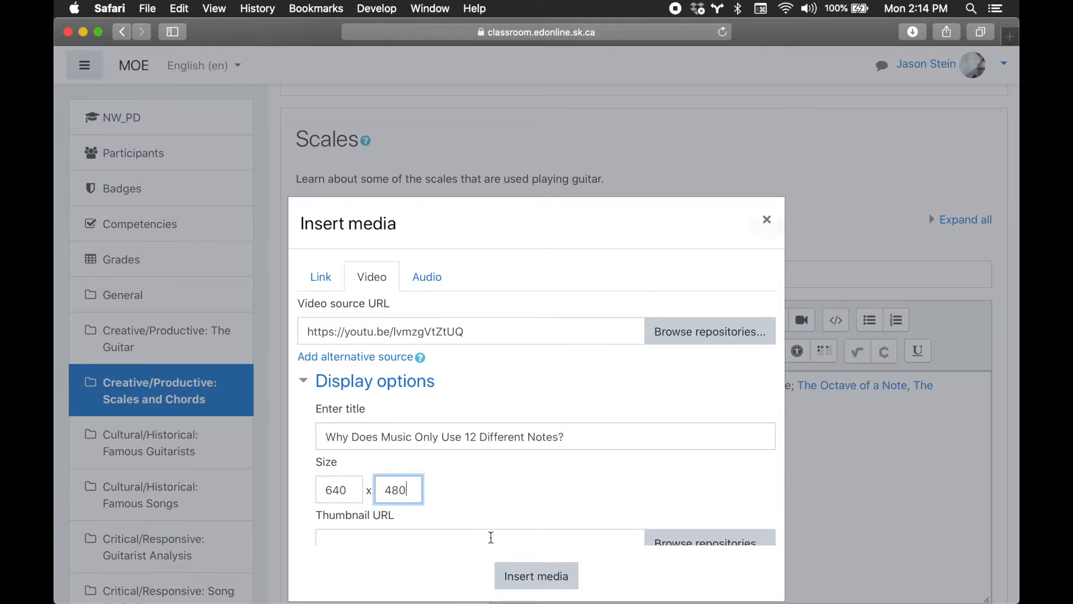
{"action": "left_click", "coordinate": [536, 576]}
Step: Set the Content 1 description to "The Major Scale" and save the chromatic scale page
{"action": "scroll", "coordinate": [678, 441], "scroll_direction": "down", "scroll_amount": 5}
{"action": "scroll", "coordinate": [444, 404], "scroll_direction": "down", "scroll_amount": 7}
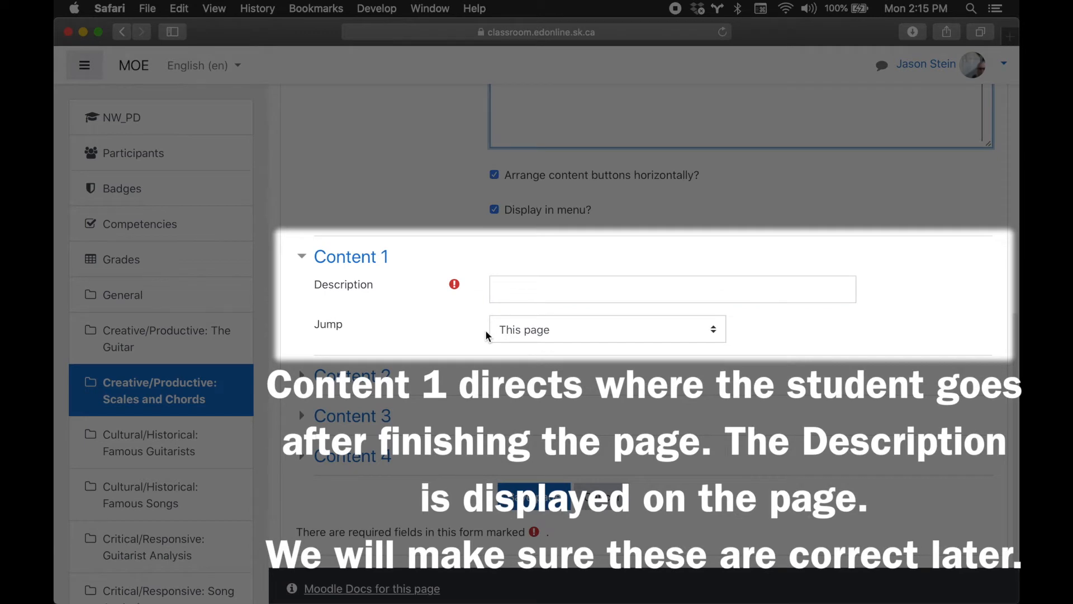
{"action": "left_click", "coordinate": [522, 287]}
{"action": "type", "text": "The Major Scale"}
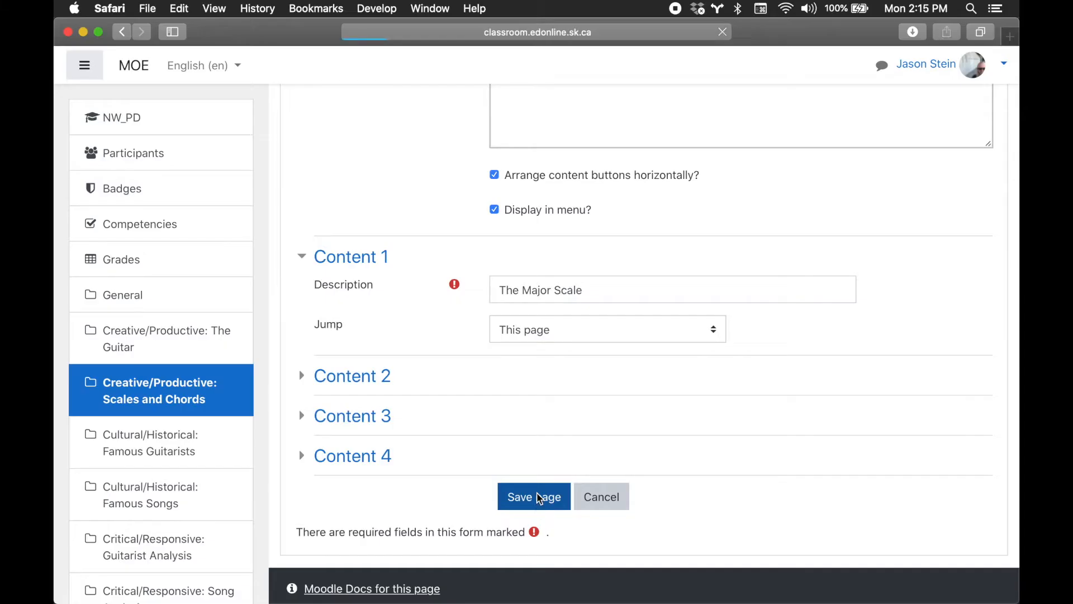
{"action": "left_click", "coordinate": [536, 497]}
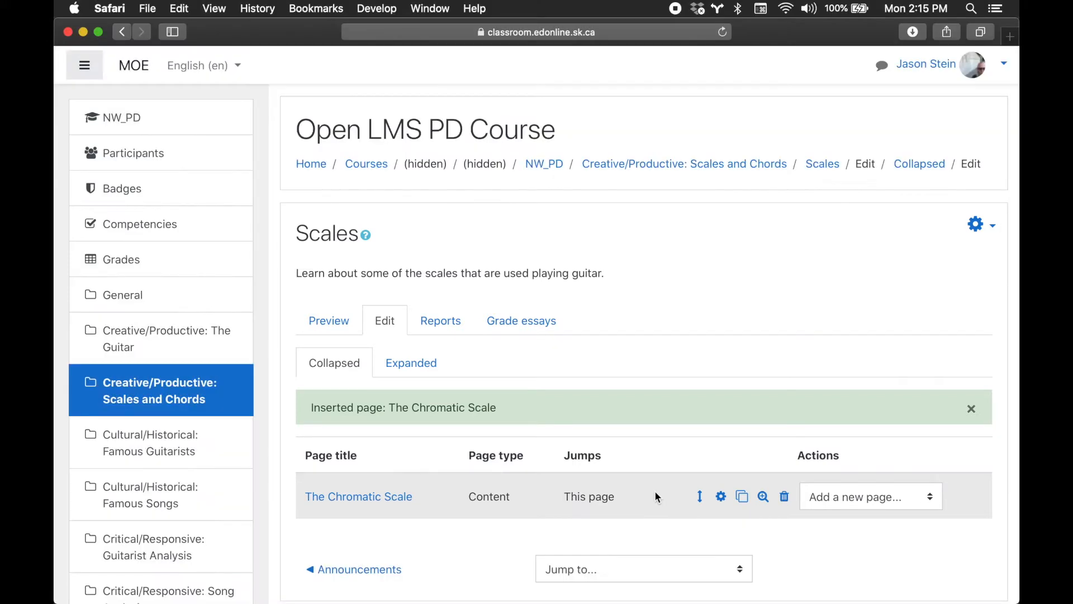
Step: Add a content page titled "The Major Scale" after The Chromatic Scale page
{"action": "left_click", "coordinate": [879, 498]}
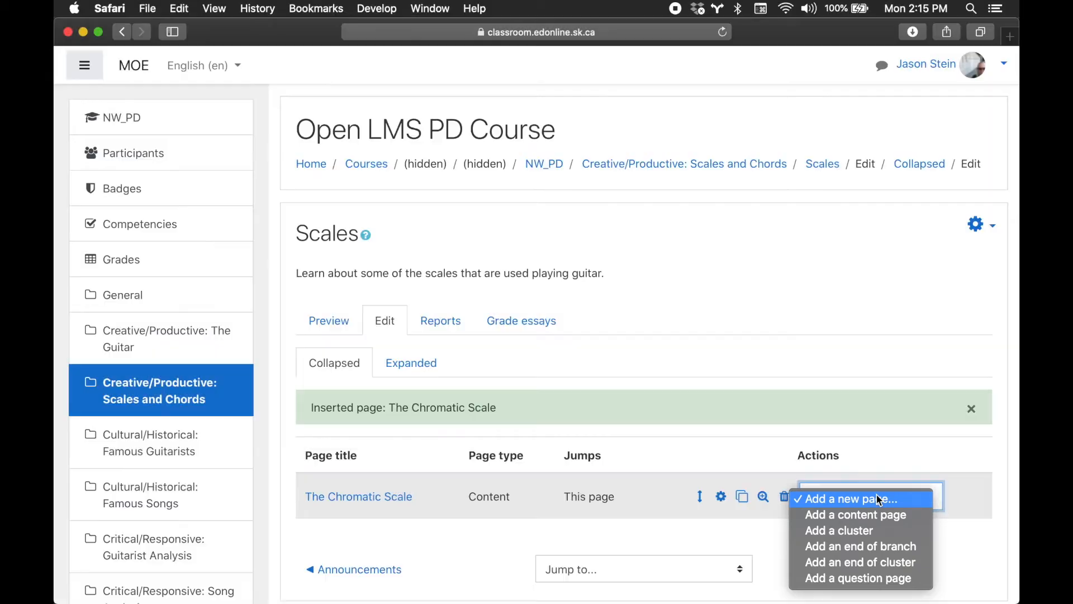
{"action": "left_click", "coordinate": [875, 511]}
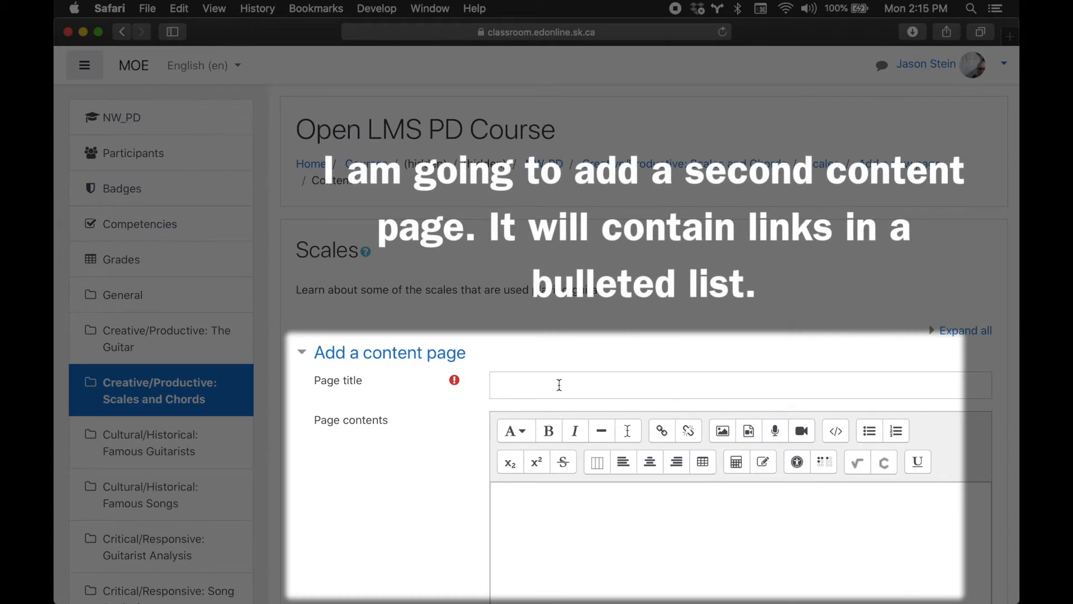
{"action": "left_click", "coordinate": [560, 385]}
{"action": "type", "text": "The Major Scale"}
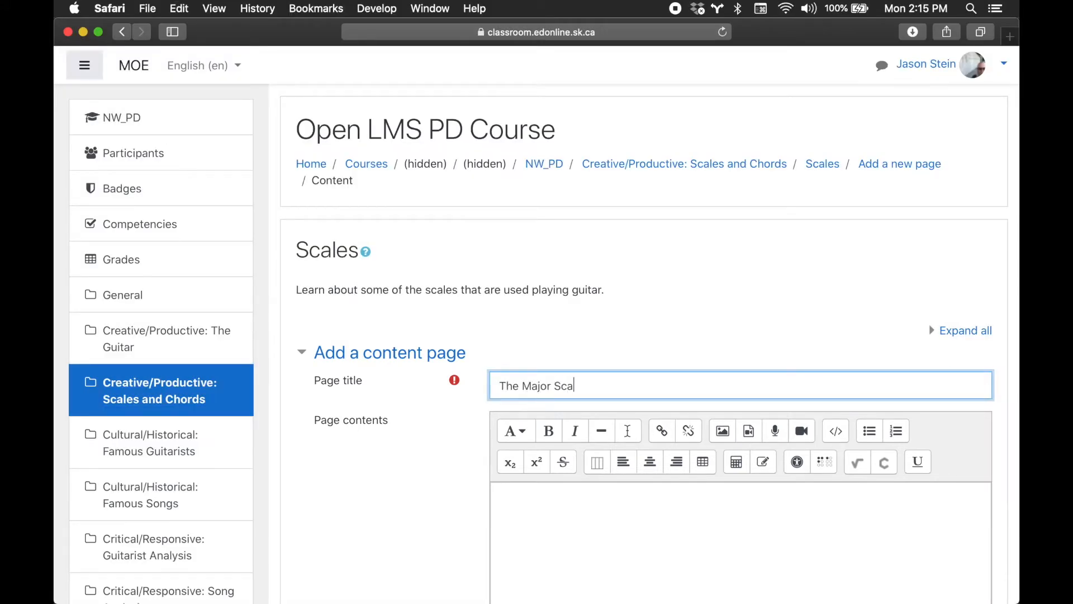
Step: Write "Learn about the Major Scale by reading the following web pages:" as the page contents
{"action": "scroll", "coordinate": [504, 409], "scroll_direction": "down", "scroll_amount": 5}
{"action": "left_click", "coordinate": [504, 409]}
{"action": "type", "text": "Learn about the maj"}
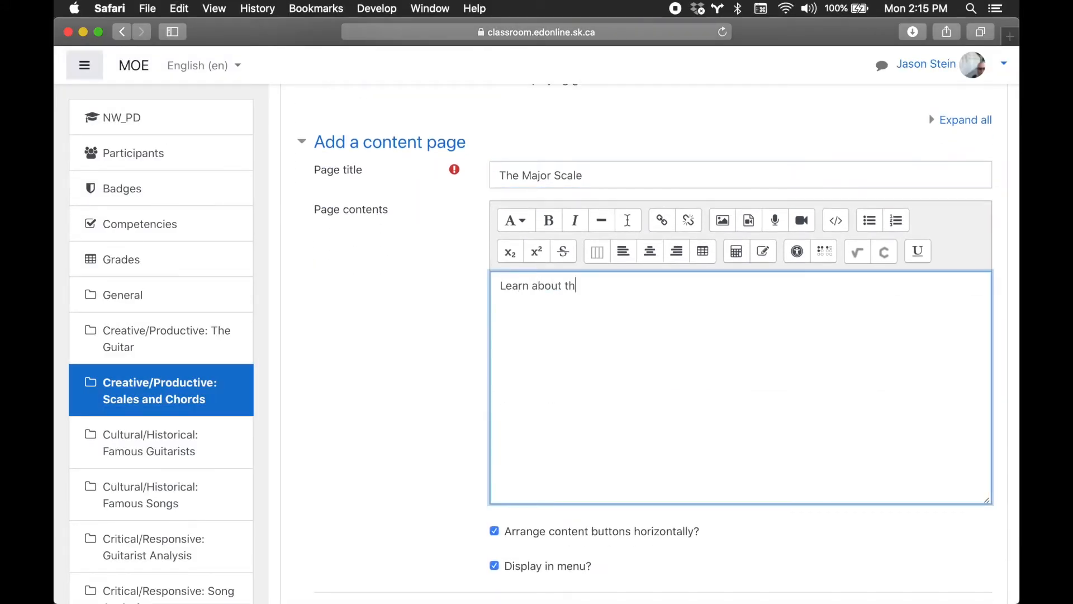
{"action": "key", "text": "BackSpace"}
{"action": "key", "text": "BackSpace"}
{"action": "key", "text": "BackSpace"}
{"action": "type", "text": "Major Scale by reading the following web pages:"}
{"action": "key", "text": "Return"}
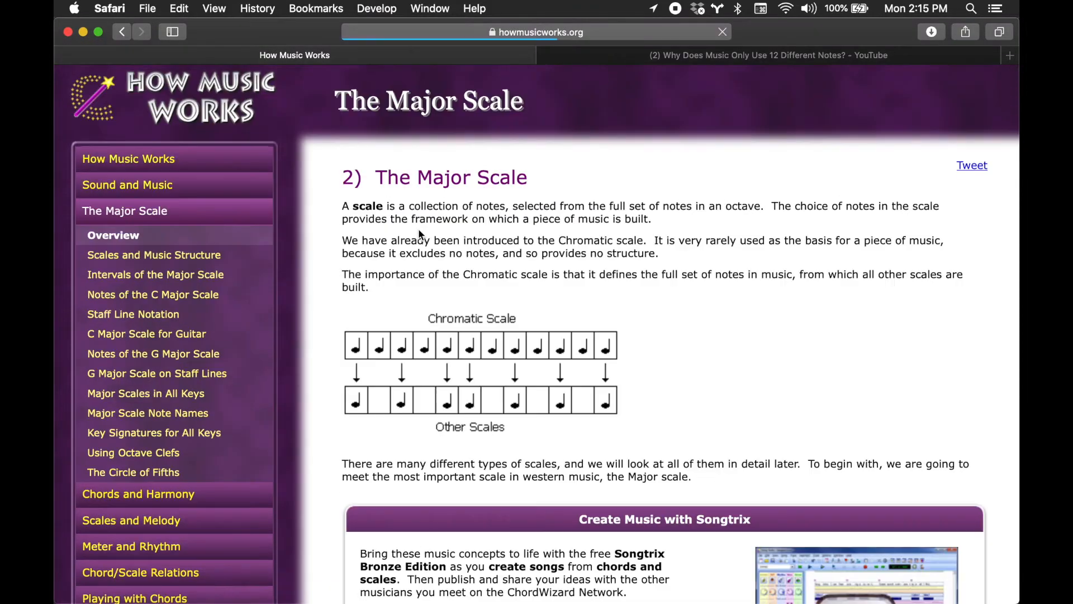
Step: Add bulleted howmusicworks.org links for The Major Scale, Scales and Music Structure, Intervals of the Major Scale, and Notes of the C Major Scale
{"action": "left_click_drag", "start_coordinate": [376, 177], "coordinate": [525, 177]}
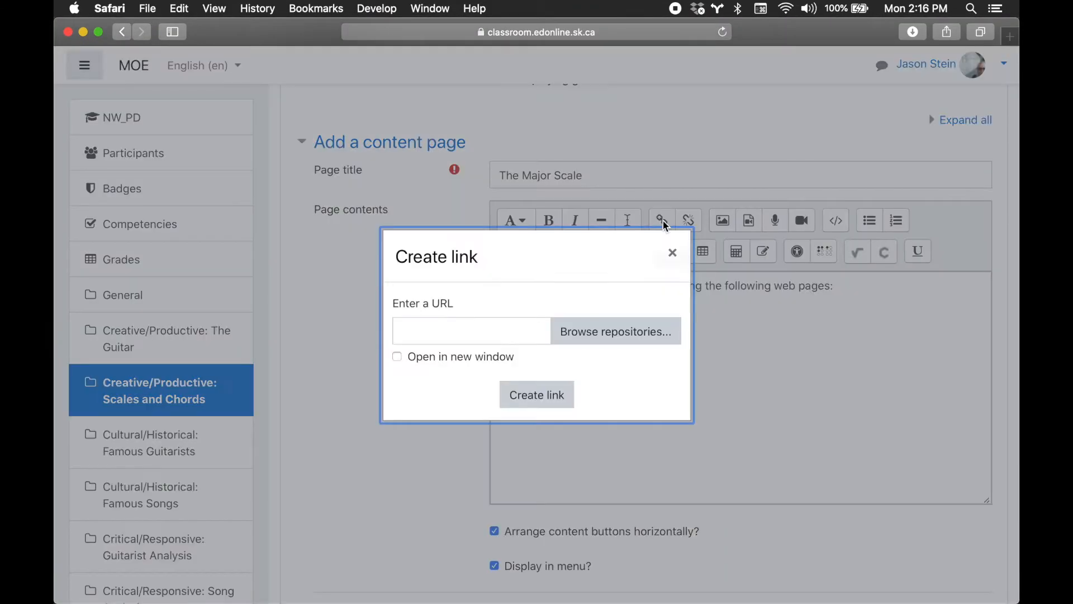
{"action": "left_click", "coordinate": [477, 332]}
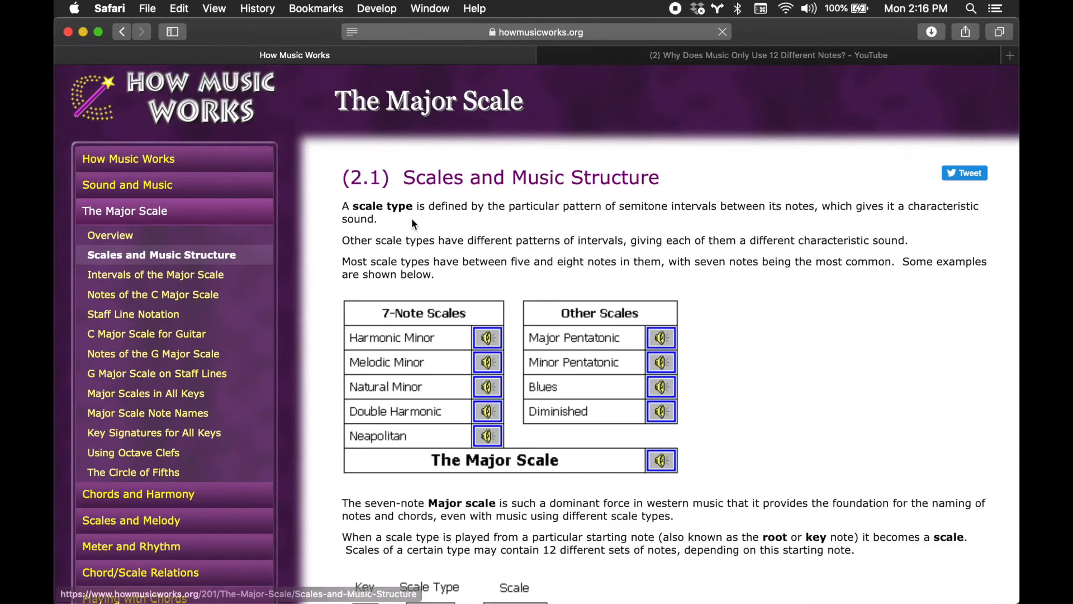
{"action": "left_click_drag", "start_coordinate": [404, 177], "coordinate": [660, 178]}
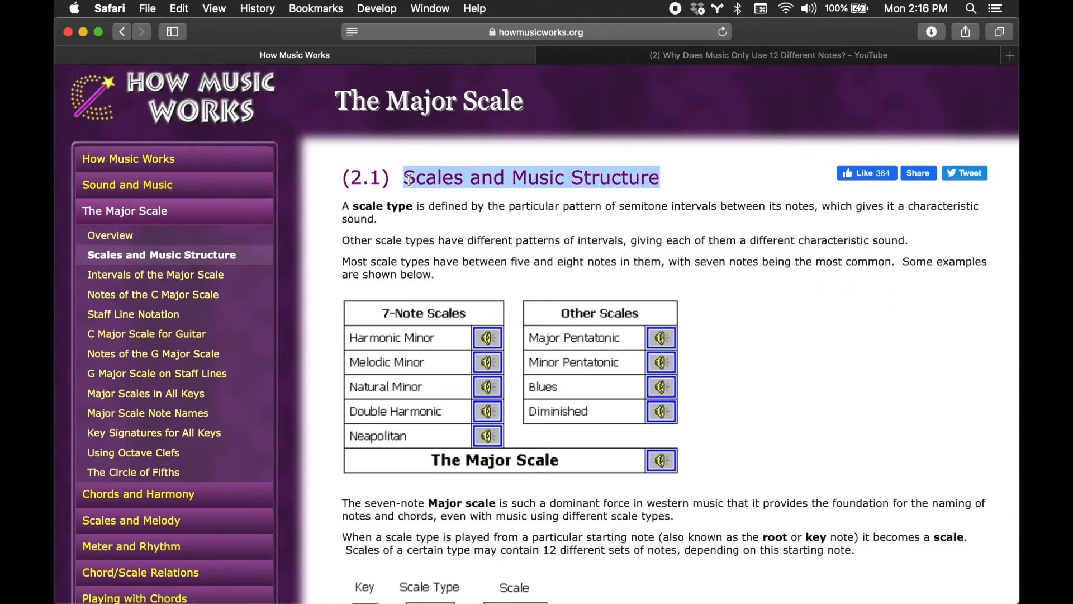
{"action": "left_click_drag", "start_coordinate": [403, 177], "coordinate": [557, 178]}
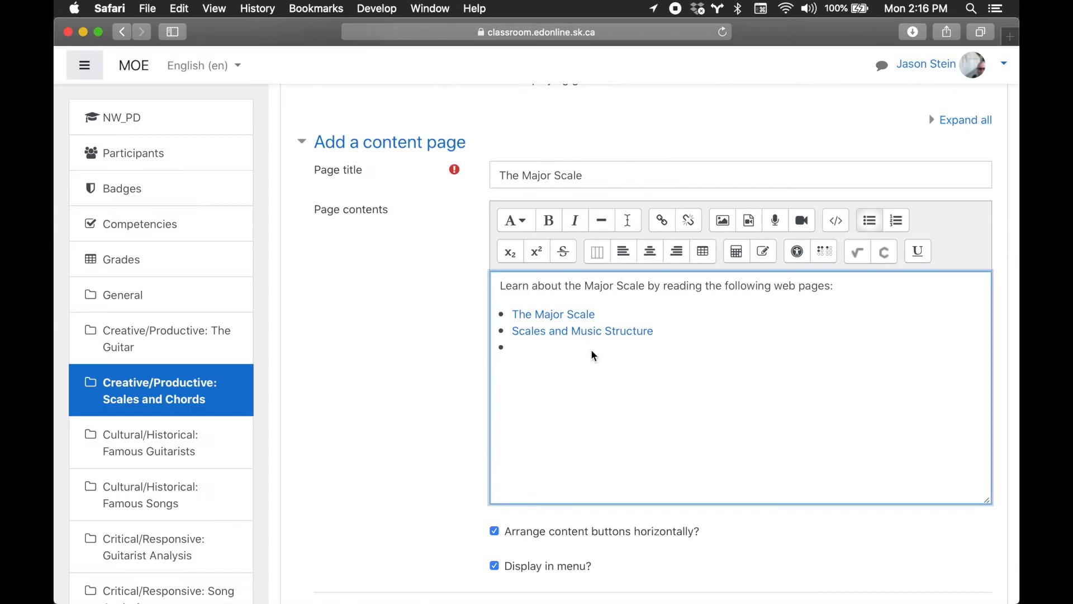
{"action": "type", "text": "Intervals of the Major Scale"}
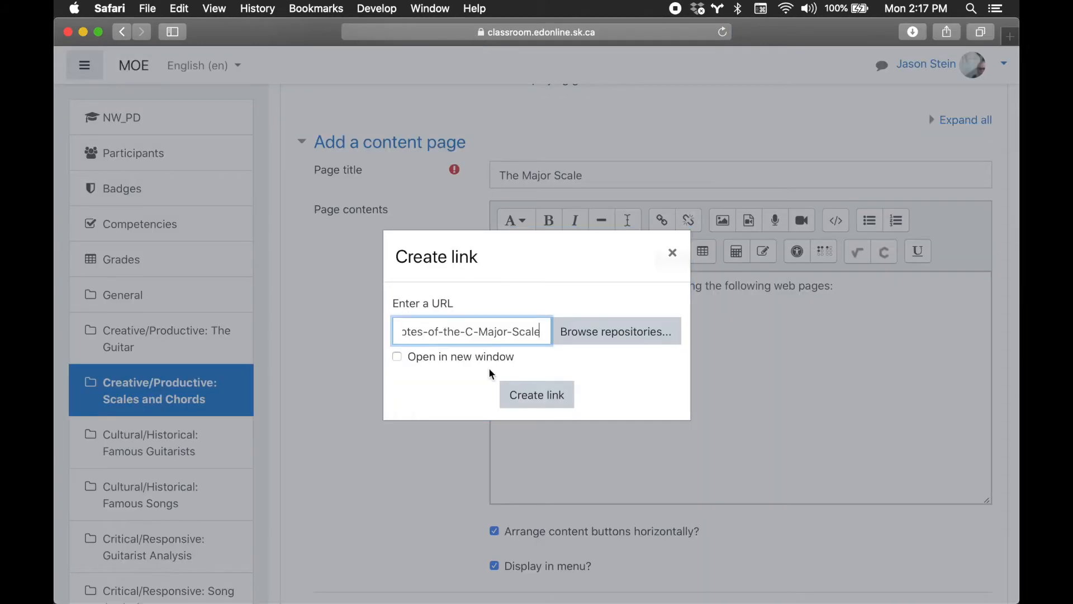
{"action": "left_click", "coordinate": [520, 394]}
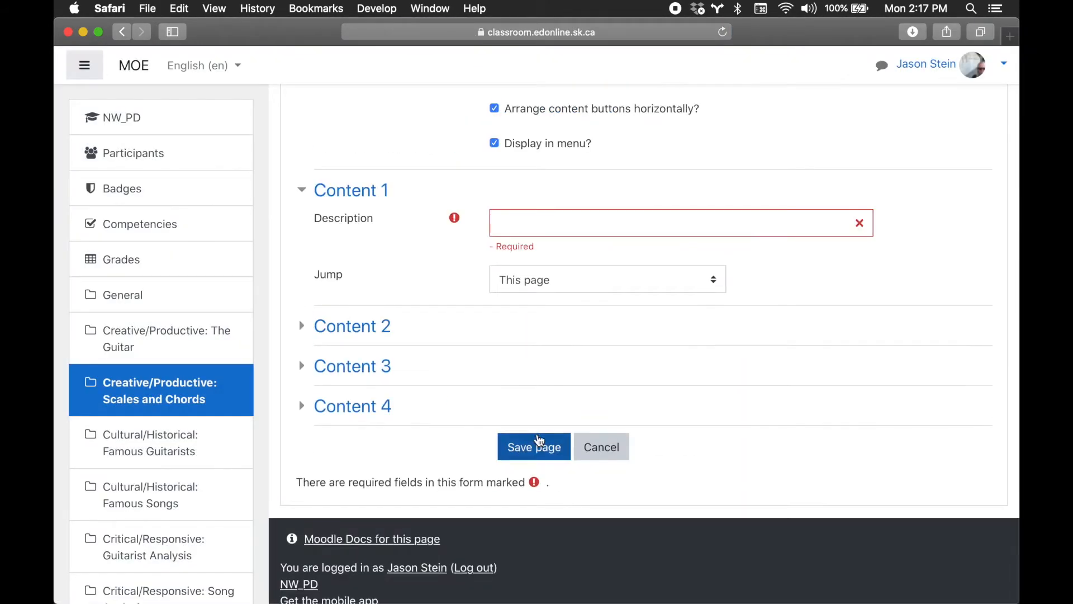
Step: Set the Content 1 description to "Know Your Scales" and save the major scale page
{"action": "left_click", "coordinate": [531, 317]}
{"action": "type", "text": "The Scal"}
{"action": "key", "text": "BackSpace"}
{"action": "key", "text": "BackSpace"}
{"action": "key", "text": "BackSpace"}
{"action": "key", "text": "BackSpace"}
{"action": "key", "text": "BackSpace"}
{"action": "key", "text": "BackSpace"}
{"action": "key", "text": "BackSpace"}
{"action": "key", "text": "BackSpace"}
{"action": "type", "text": "Know Your Scales"}
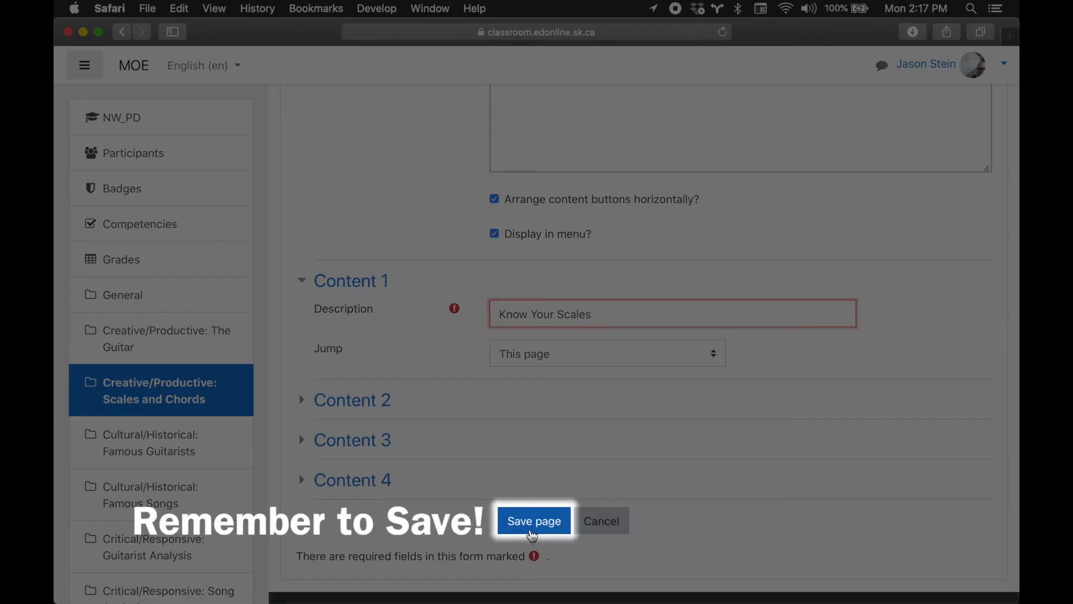
{"action": "left_click", "coordinate": [529, 529]}
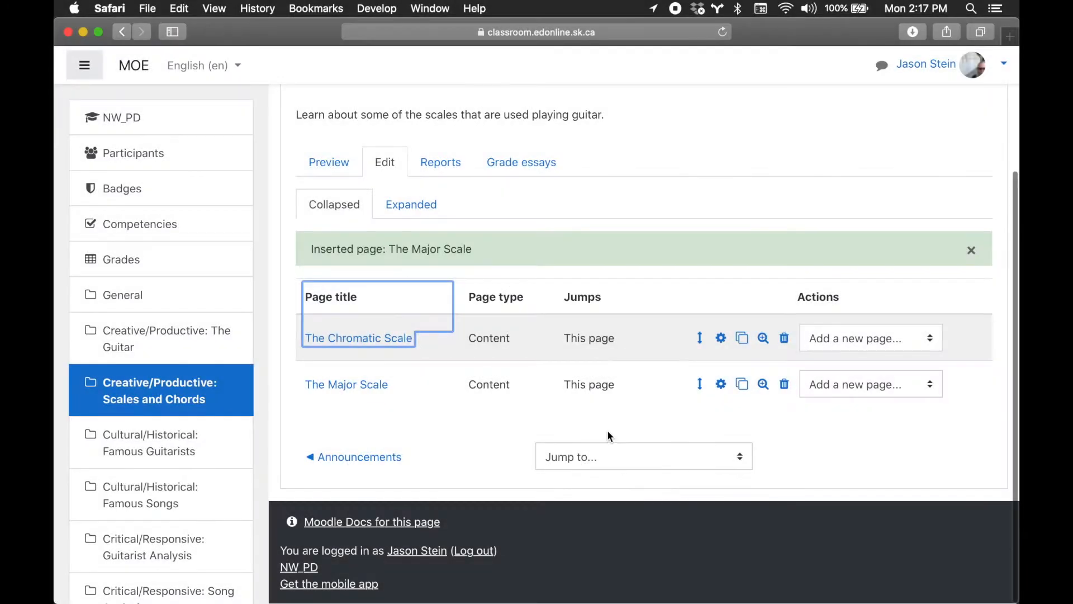
Step: Add a question page of the Matching type after The Major Scale page
{"action": "left_click", "coordinate": [873, 386]}
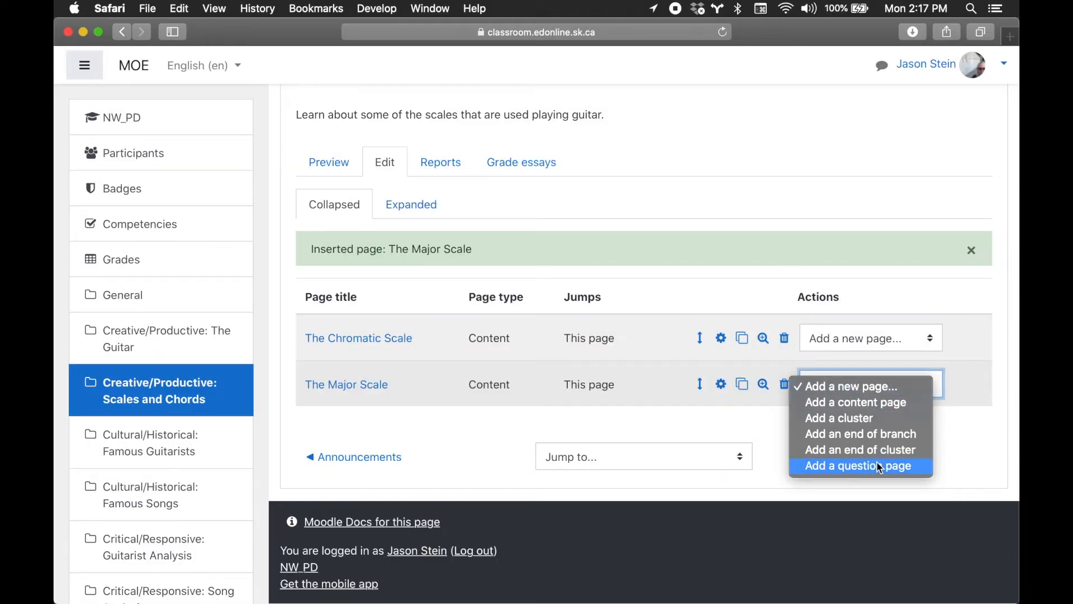
{"action": "left_click", "coordinate": [877, 464]}
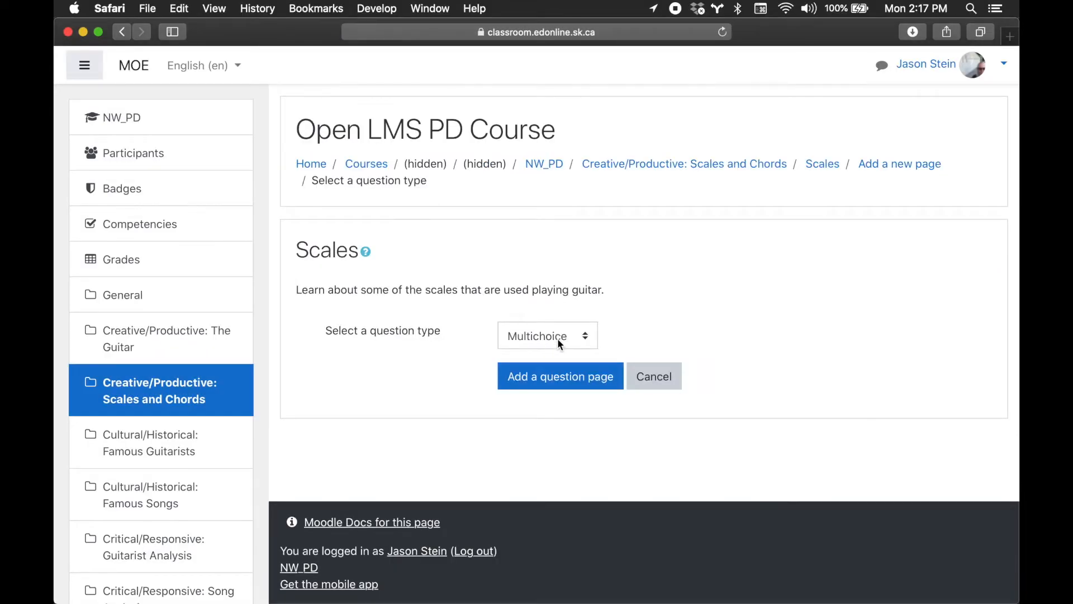
{"action": "left_click", "coordinate": [558, 337]}
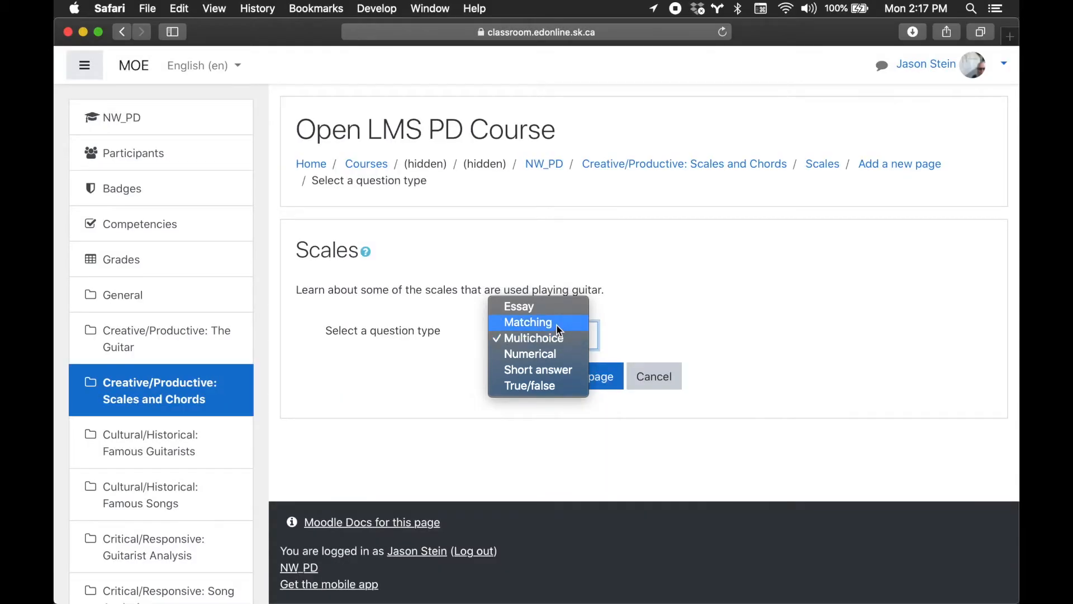
{"action": "left_click", "coordinate": [556, 323]}
{"action": "left_click", "coordinate": [601, 379]}
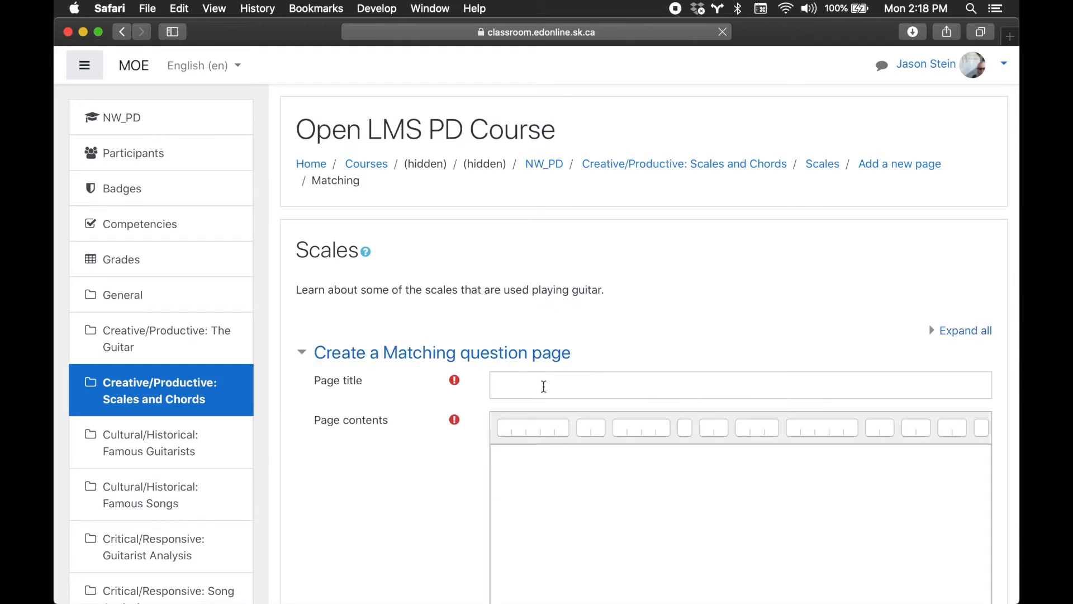
Step: Title the question page "Know Your Scales" and write "Match each scale with the number of notes in the scale." as its contents
{"action": "left_click", "coordinate": [542, 385]}
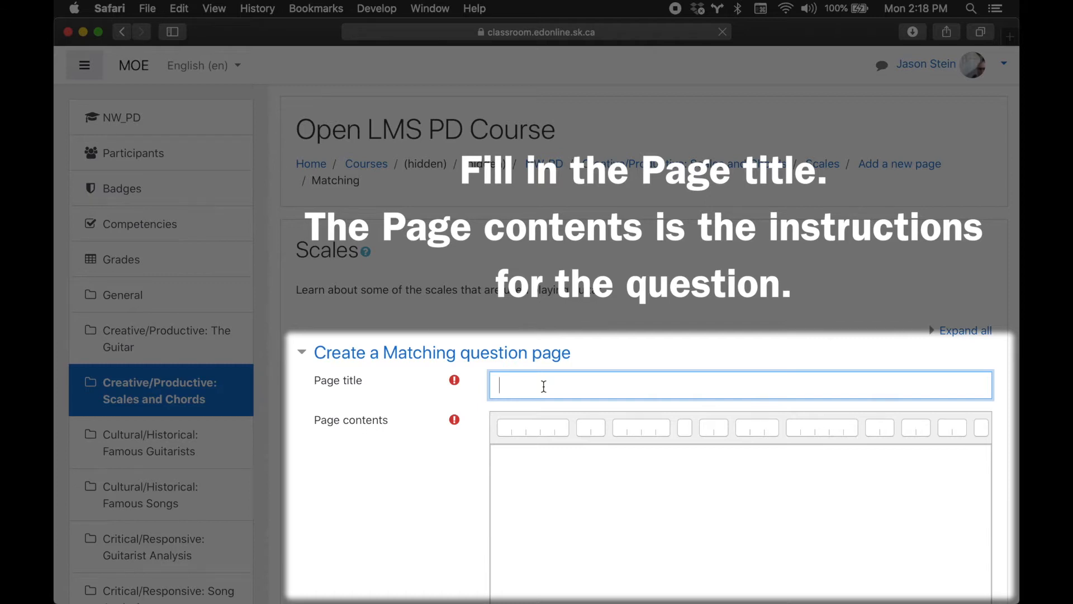
{"action": "type", "text": "Know Your Scales"}
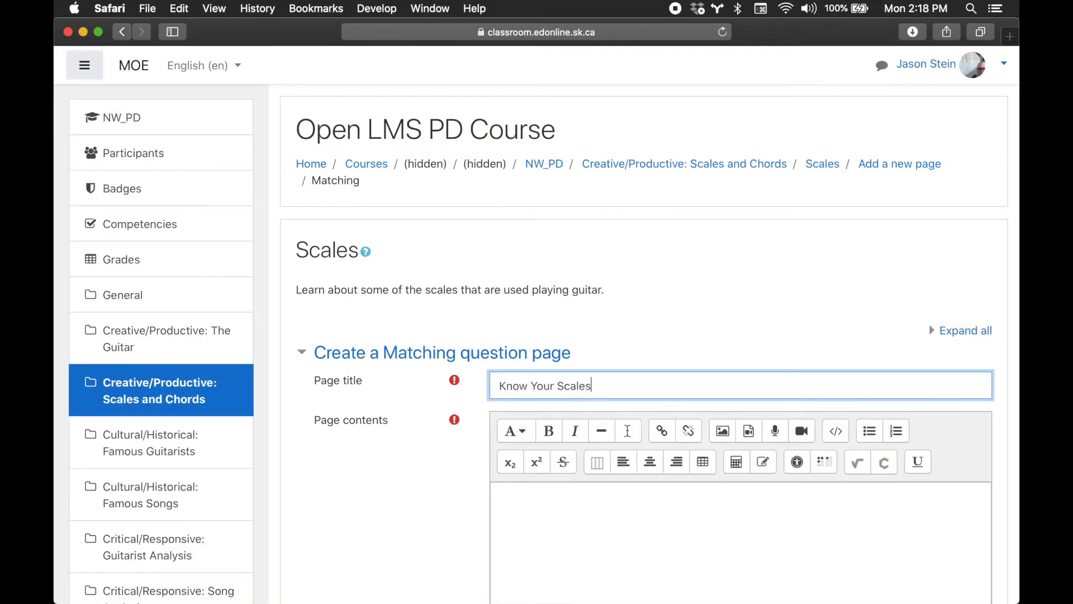
{"action": "left_click", "coordinate": [522, 407]}
{"action": "scroll", "coordinate": [522, 408], "scroll_direction": "down", "scroll_amount": 2}
{"action": "type", "text": "Match each scale with the number of not"}
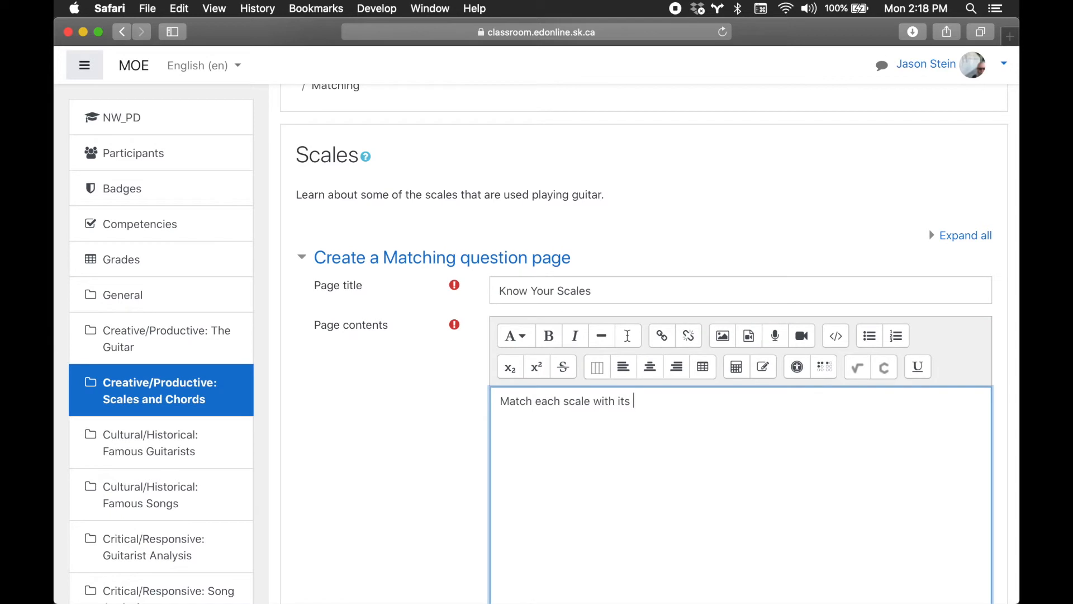
{"action": "type", "text": "es in the scale."}
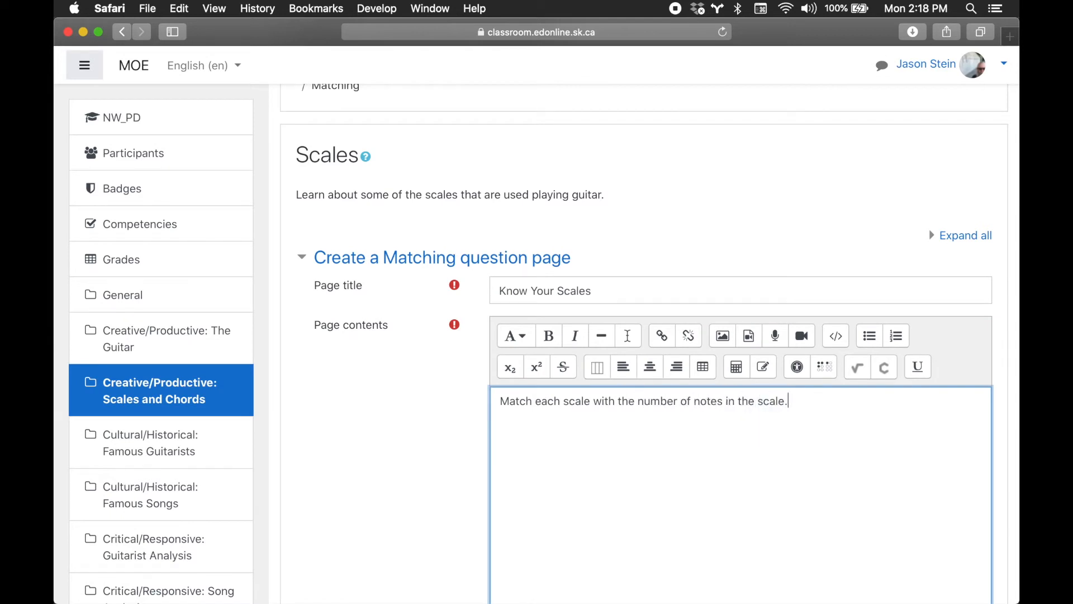
Step: Enter "Great job!" as the matching question's correct response and keep its correct answer jump at Next page
{"action": "scroll", "coordinate": [528, 431], "scroll_direction": "down", "scroll_amount": 5}
{"action": "left_click", "coordinate": [306, 410]}
{"action": "scroll", "coordinate": [463, 419], "scroll_direction": "down", "scroll_amount": 3}
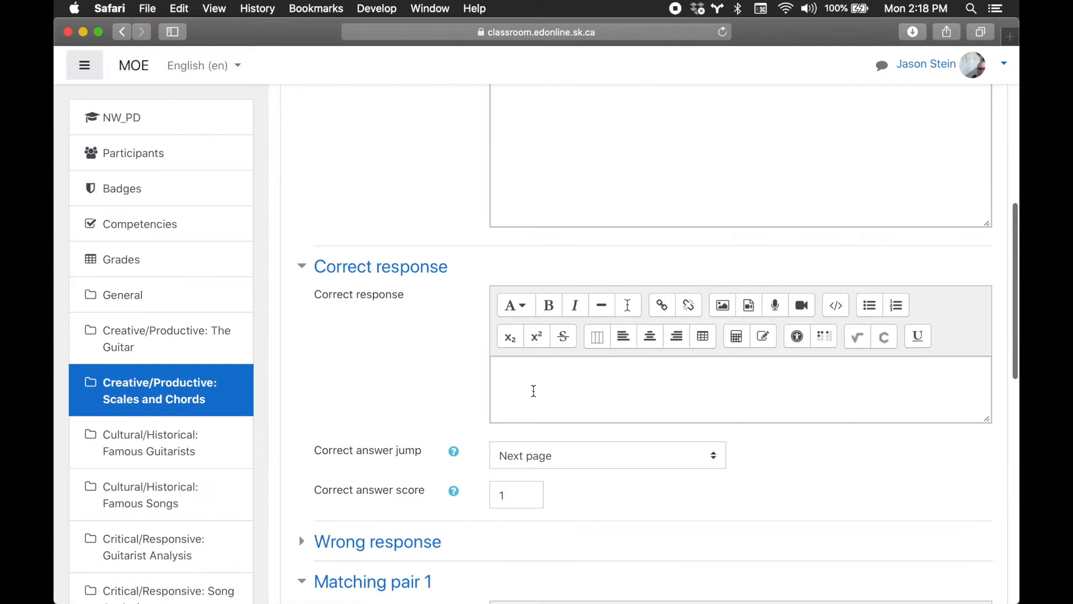
{"action": "left_click", "coordinate": [531, 385]}
{"action": "type", "text": "Great job"}
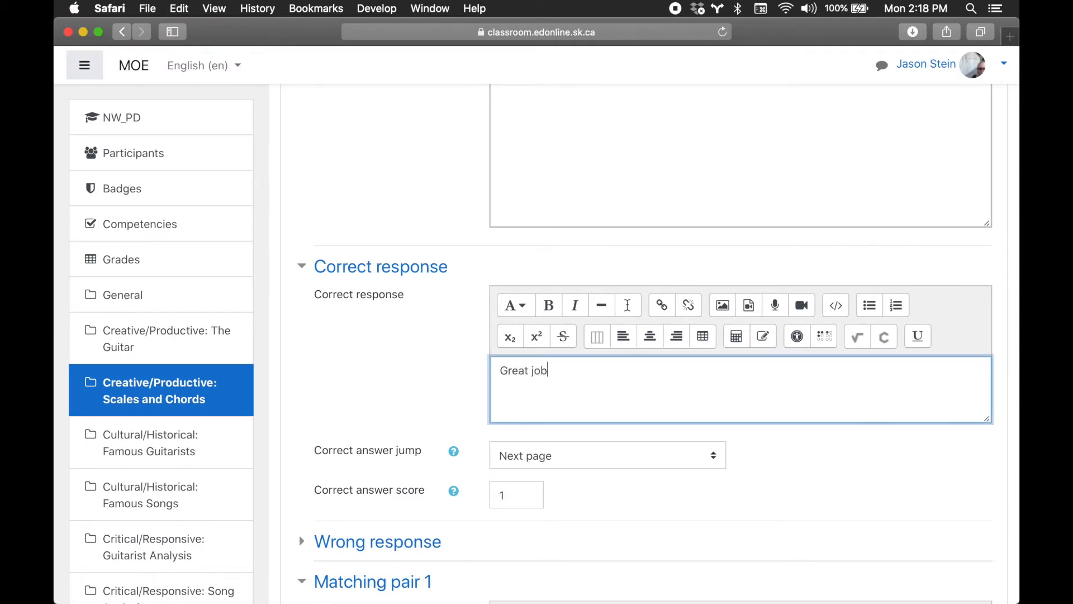
{"action": "type", "text": "!"}
{"action": "left_click", "coordinate": [541, 463]}
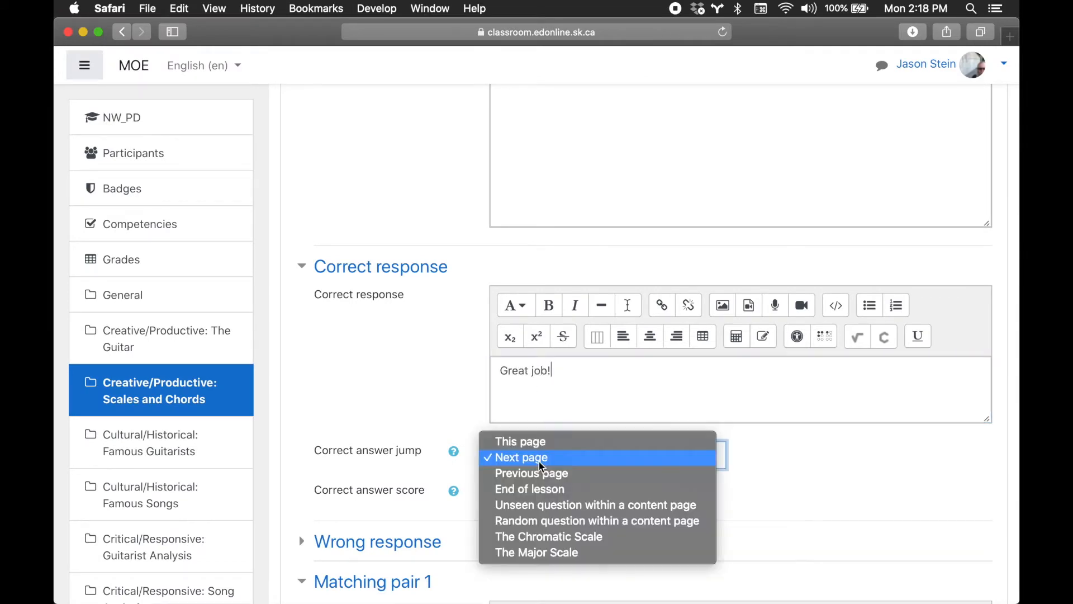
{"action": "left_click", "coordinate": [540, 467]}
Step: Enter "Review your work on scales." as the wrong response and set the wrong answer jump to The Chromatic Scale
{"action": "left_click", "coordinate": [325, 439]}
{"action": "scroll", "coordinate": [508, 437], "scroll_direction": "down", "scroll_amount": 3}
{"action": "left_click", "coordinate": [526, 425]}
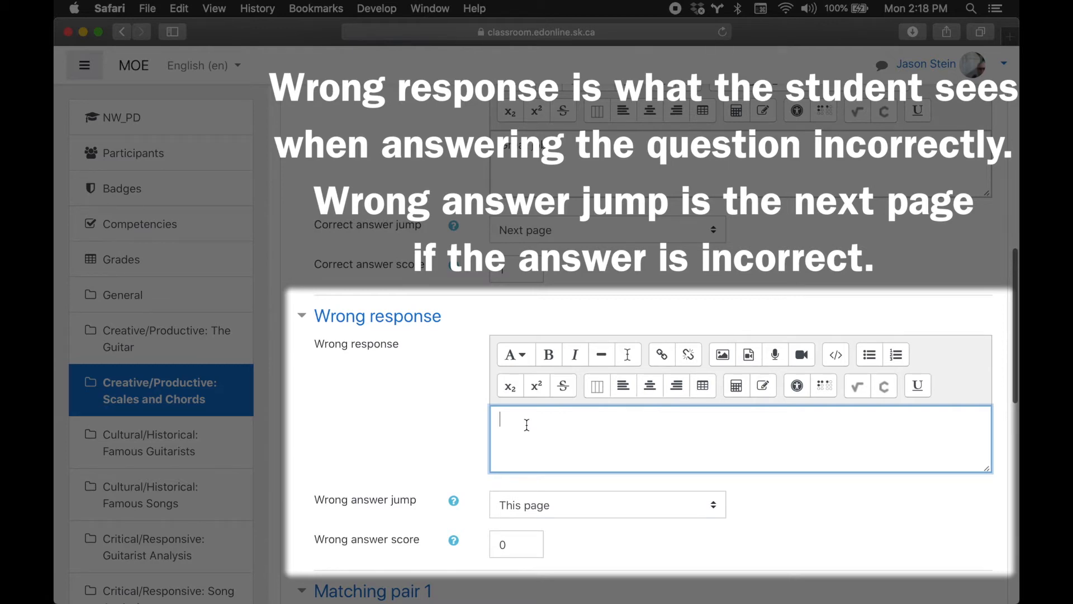
{"action": "type", "text": "Review your work on scales."}
{"action": "left_click", "coordinate": [551, 504]}
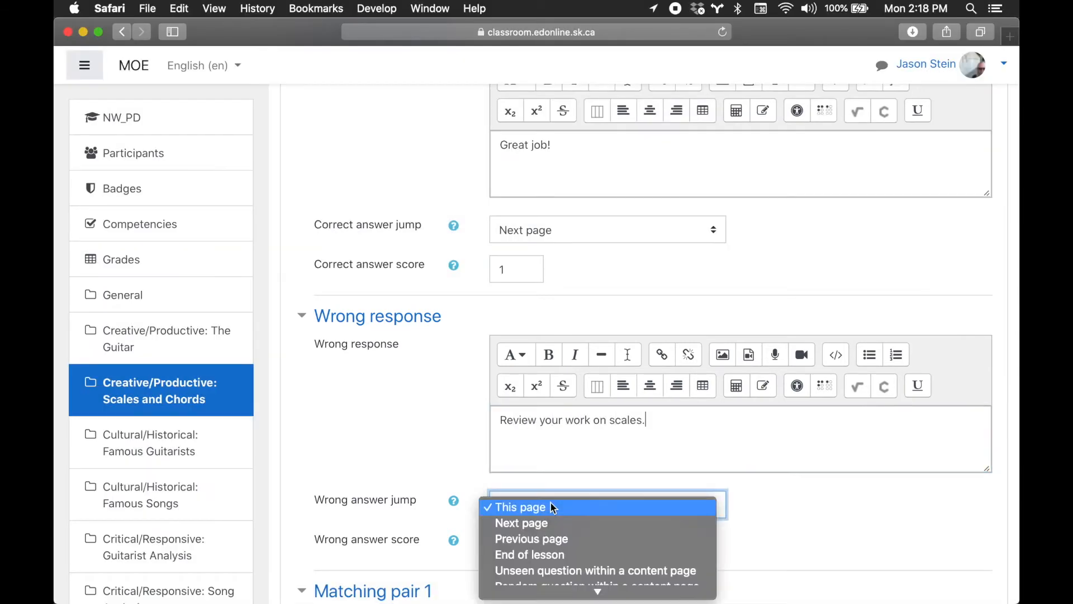
{"action": "scroll", "coordinate": [551, 509], "scroll_direction": "down", "scroll_amount": 2}
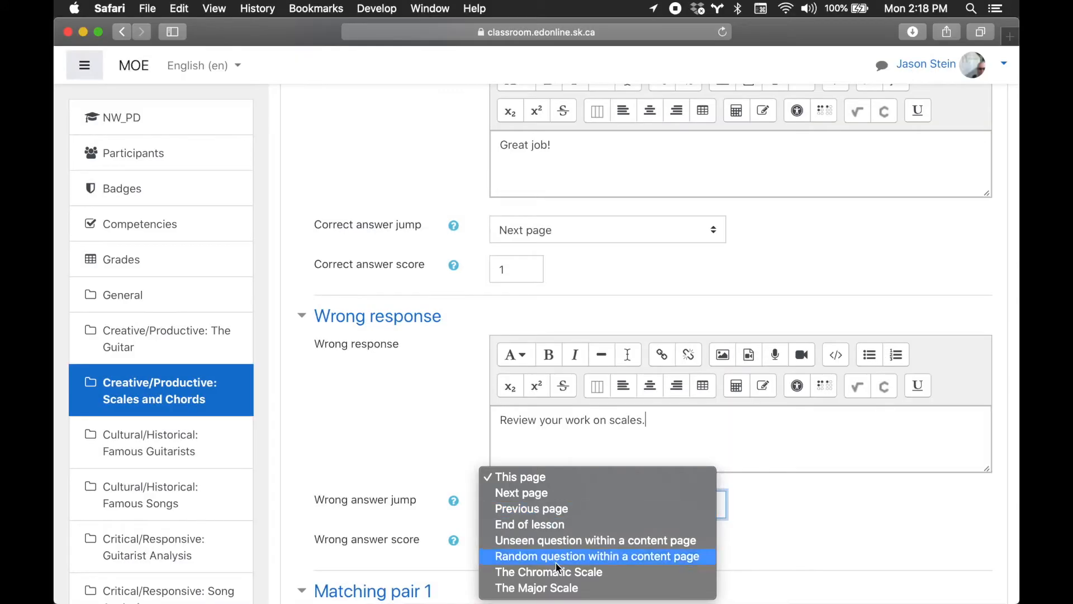
{"action": "left_click", "coordinate": [550, 571]}
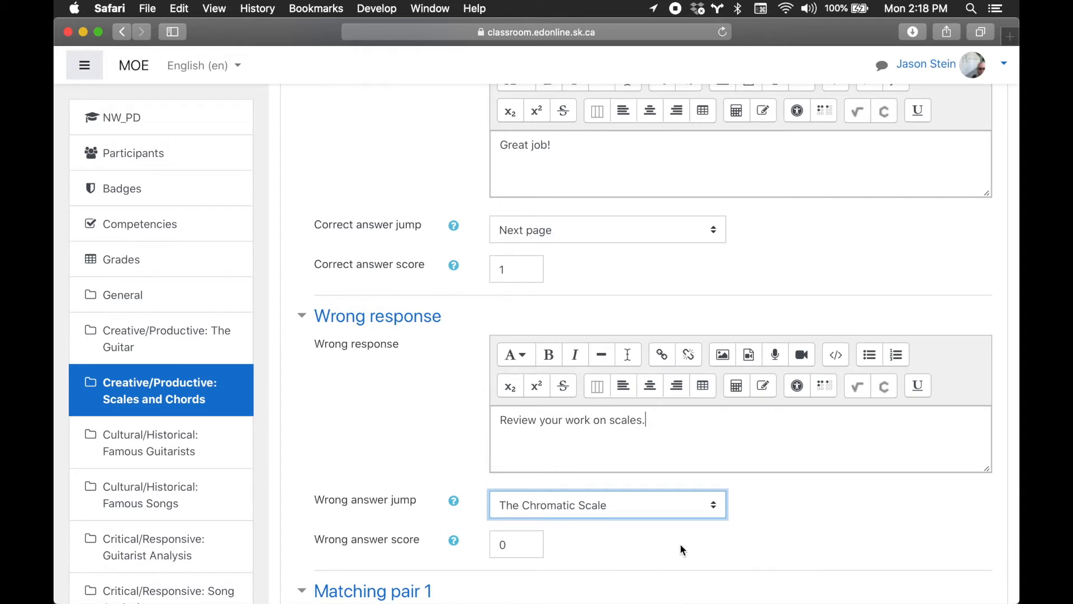
Step: Fill in Matching pair 1 with the answer "The Chromatic Scale" matched with "12 notes"
{"action": "scroll", "coordinate": [649, 541], "scroll_direction": "down", "scroll_amount": 3}
{"action": "scroll", "coordinate": [647, 540], "scroll_direction": "down", "scroll_amount": 2}
{"action": "left_click", "coordinate": [534, 426]}
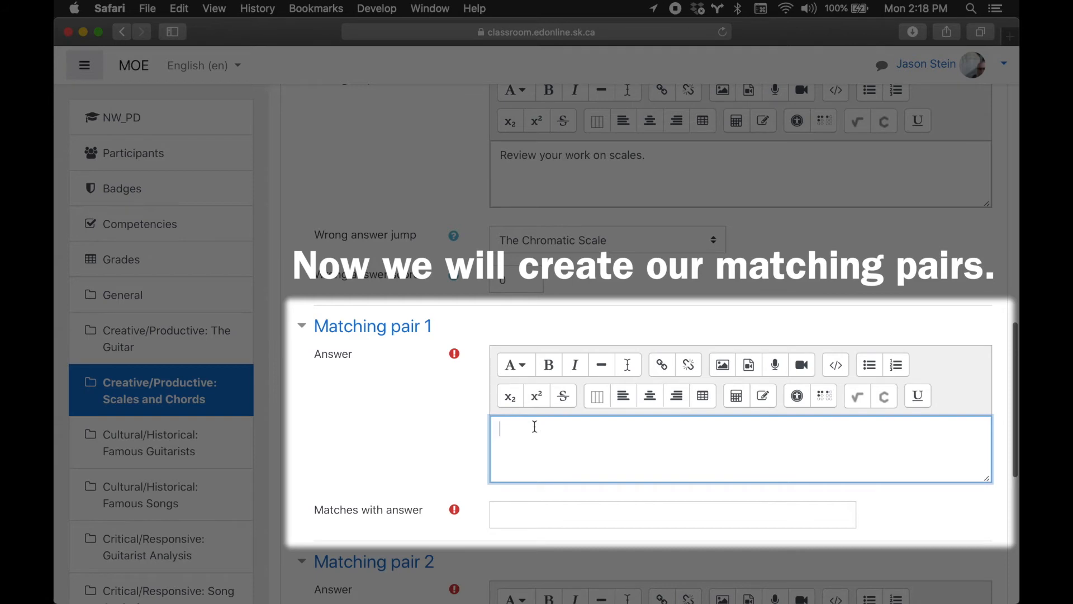
{"action": "type", "text": "The Chromatic Scale"}
{"action": "left_click", "coordinate": [520, 514]}
{"action": "type", "text": "12 notes"}
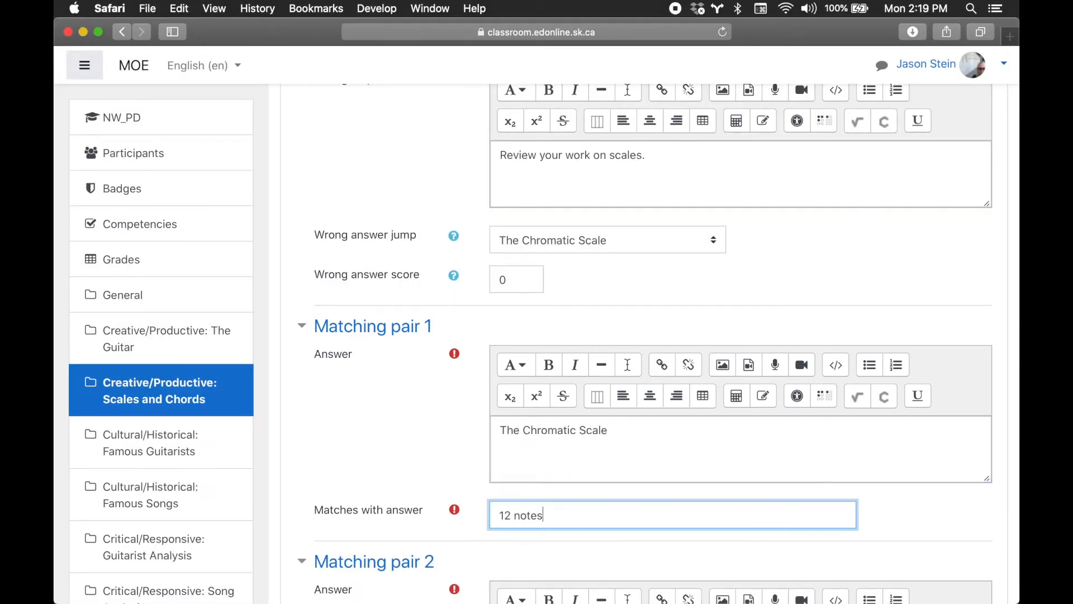
Step: Fill in Matching pair 2 with "The Major Scale" matched with "7 notes" and save the question page
{"action": "key", "text": "Tab"}
{"action": "type", "text": "The ma"}
{"action": "key", "text": "BackSpace"}
{"action": "key", "text": "BackSpace"}
{"action": "type", "text": "Major S"}
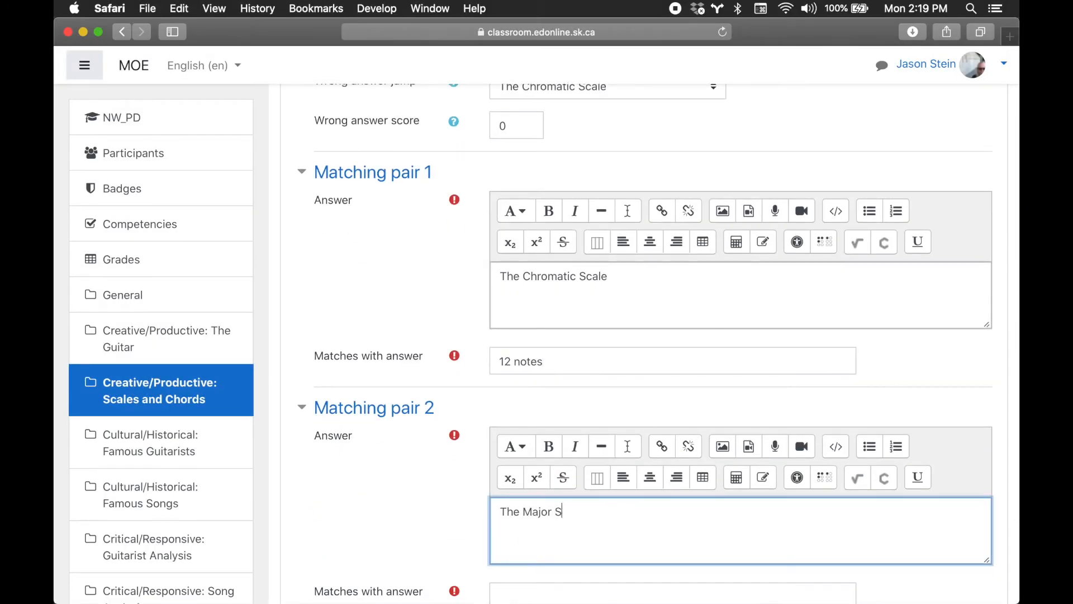
{"action": "type", "text": "cale"}
{"action": "scroll", "coordinate": [525, 498], "scroll_direction": "down", "scroll_amount": 2}
{"action": "left_click", "coordinate": [524, 498]}
{"action": "type", "text": "7 notes"}
{"action": "scroll", "coordinate": [542, 495], "scroll_direction": "down", "scroll_amount": 3}
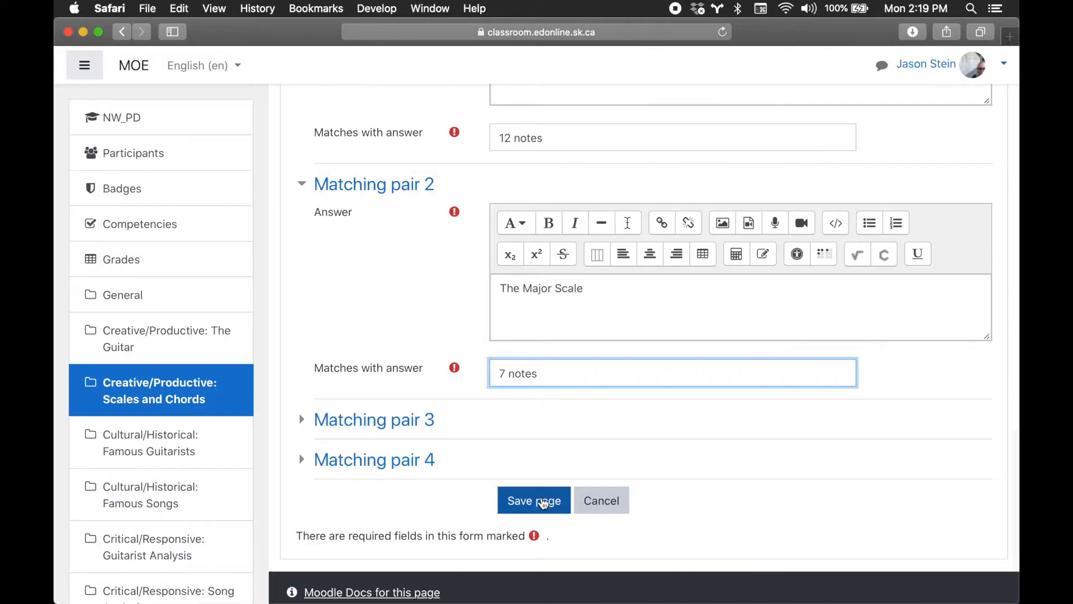
{"action": "left_click", "coordinate": [534, 499]}
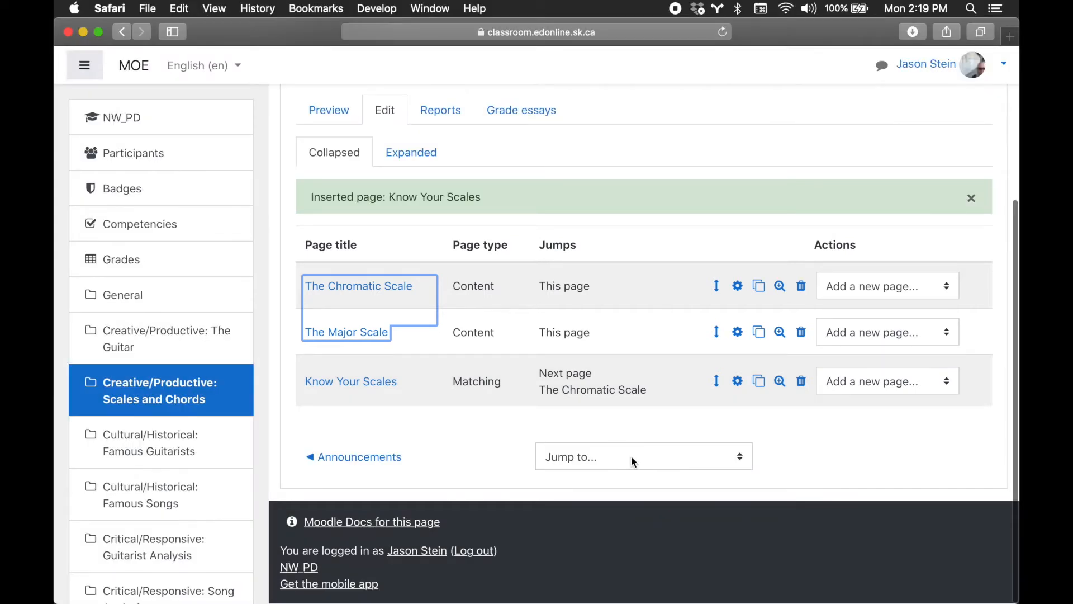
Step: Add a question page of the Multichoice type after the Know Your Scales page
{"action": "left_click", "coordinate": [865, 381]}
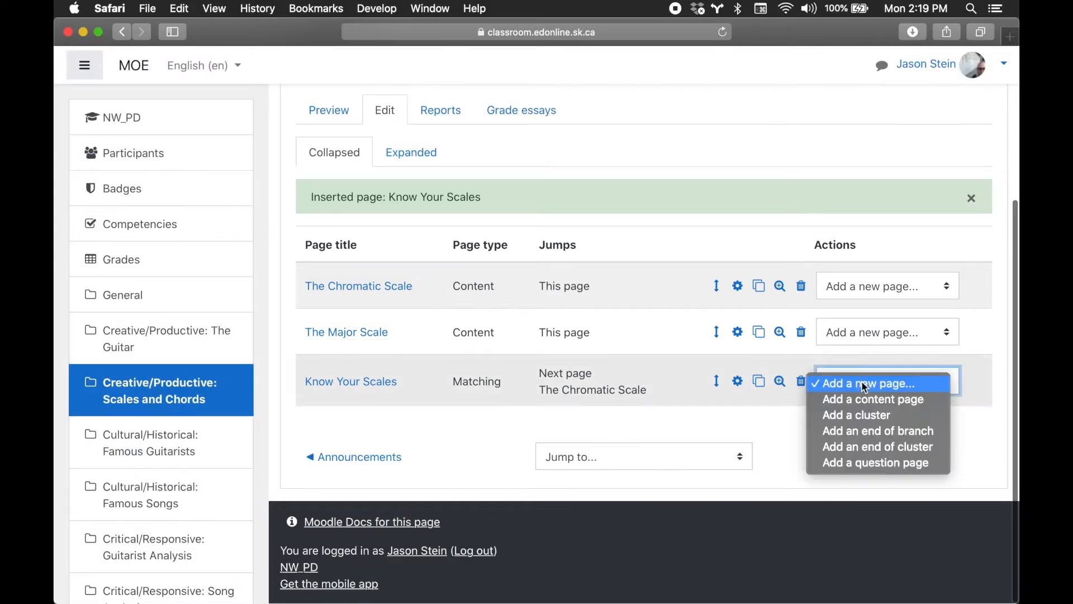
{"action": "left_click", "coordinate": [881, 463]}
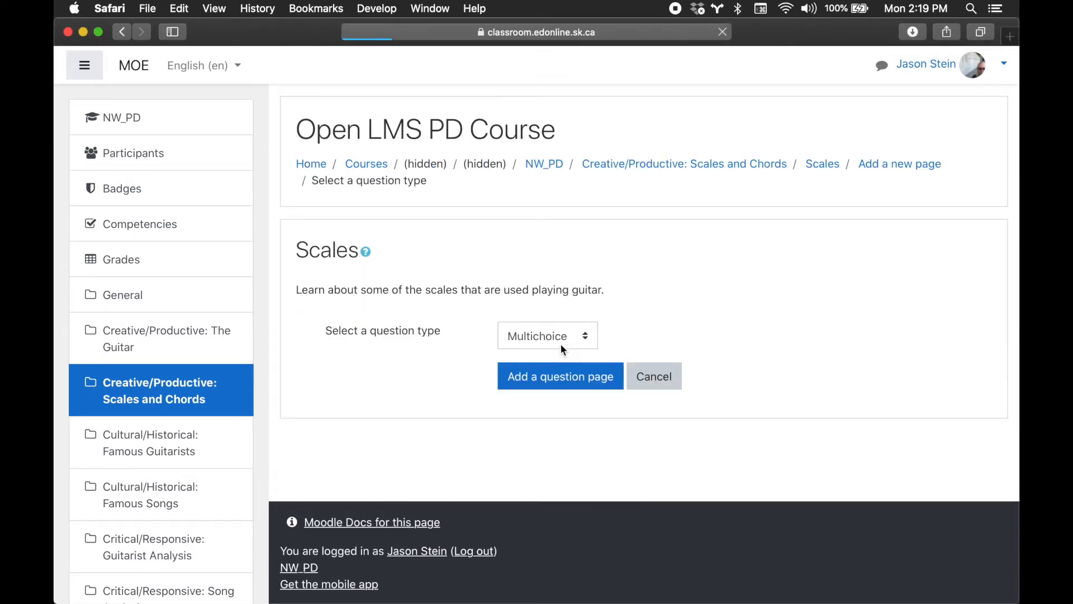
{"action": "left_click", "coordinate": [558, 341]}
{"action": "left_click", "coordinate": [555, 341]}
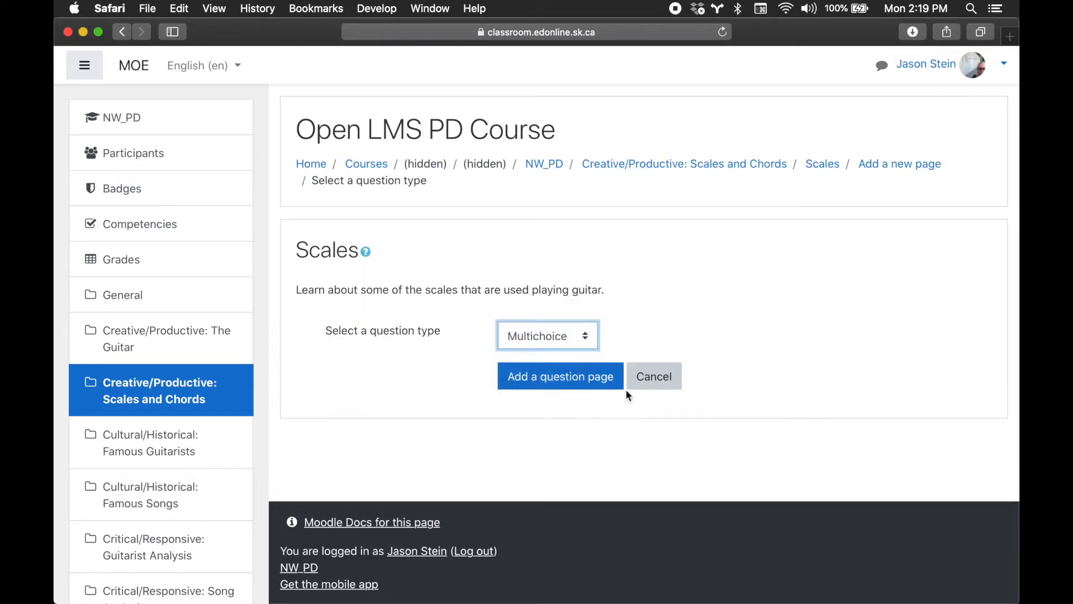
{"action": "left_click", "coordinate": [590, 379]}
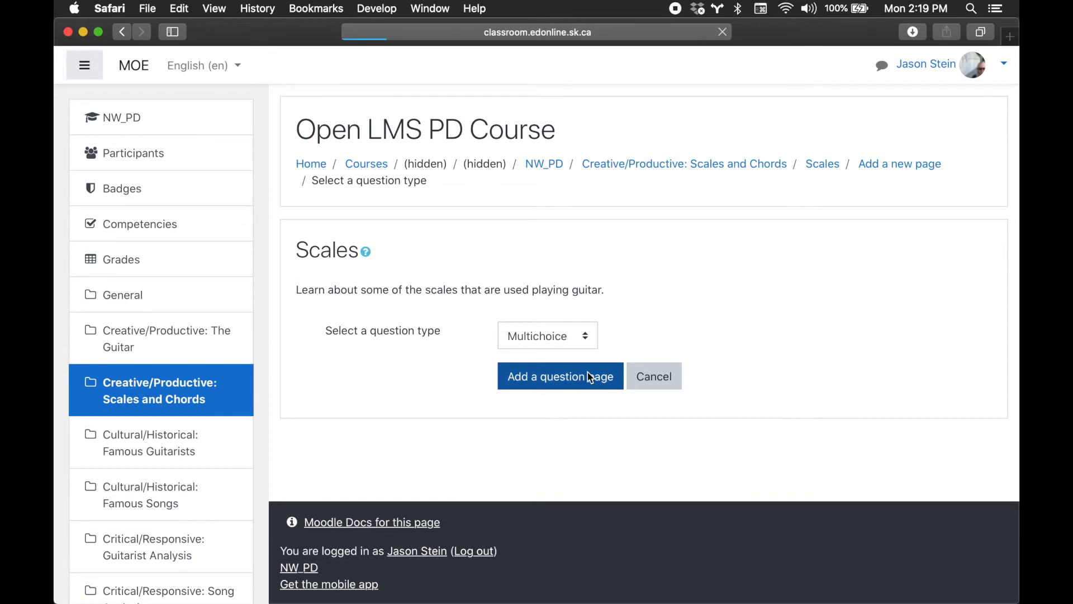
Step: Title the question page "Know Your Scale Pattern" and write "What is the tone pattern for the Major Scale?" as its contents
{"action": "left_click", "coordinate": [516, 389]}
{"action": "scroll", "coordinate": [520, 413], "scroll_direction": "down", "scroll_amount": 3}
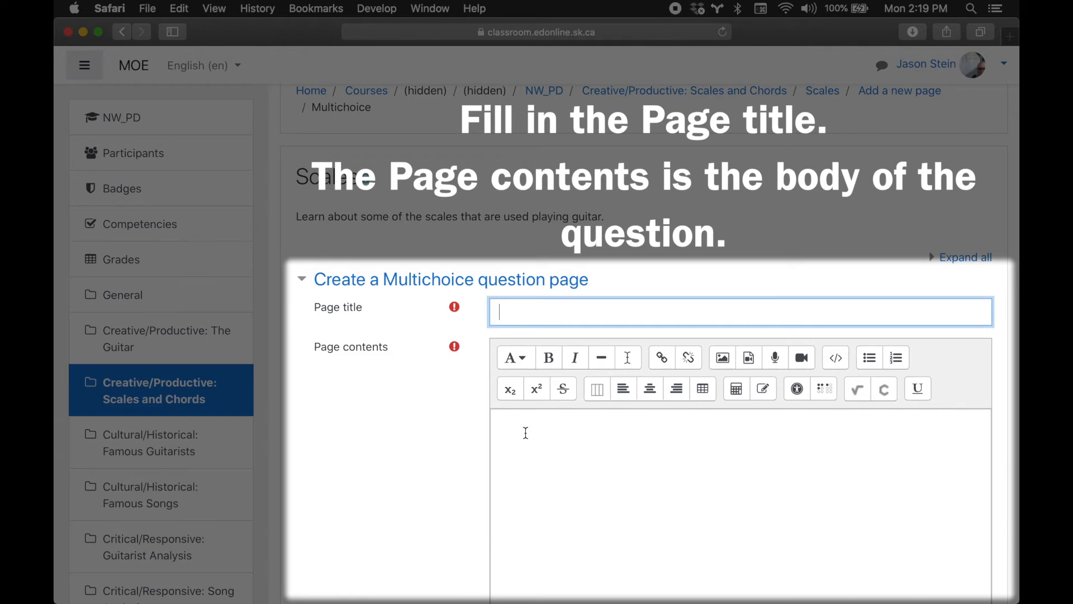
{"action": "type", "text": "Know Your Sa"}
{"action": "type", "text": "ale Pattern"}
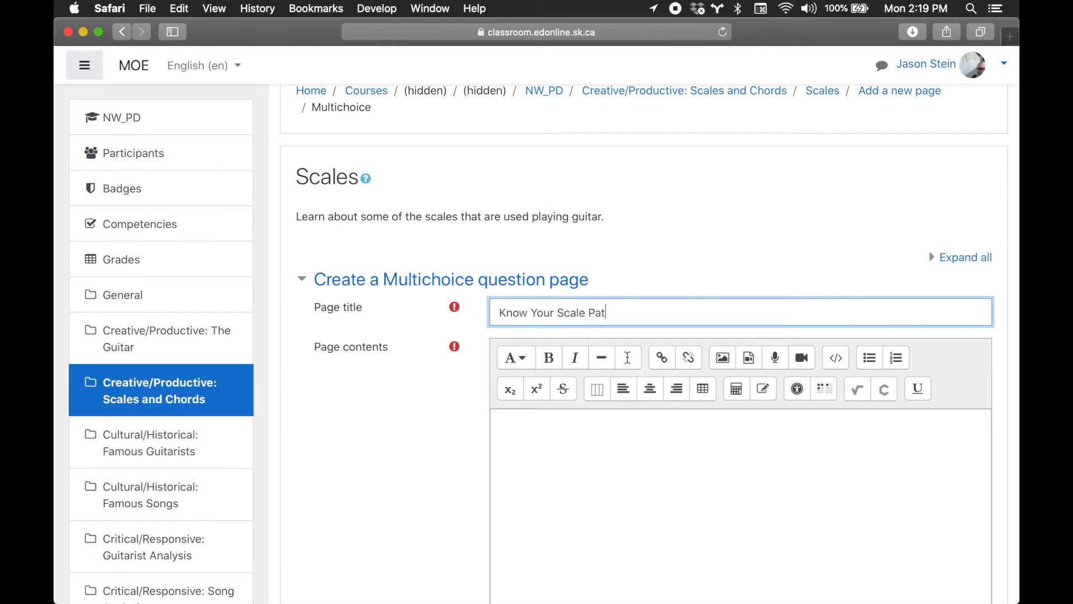
{"action": "key", "text": "Tab"}
{"action": "type", "text": "What is the tone pattern for the Major SC"}
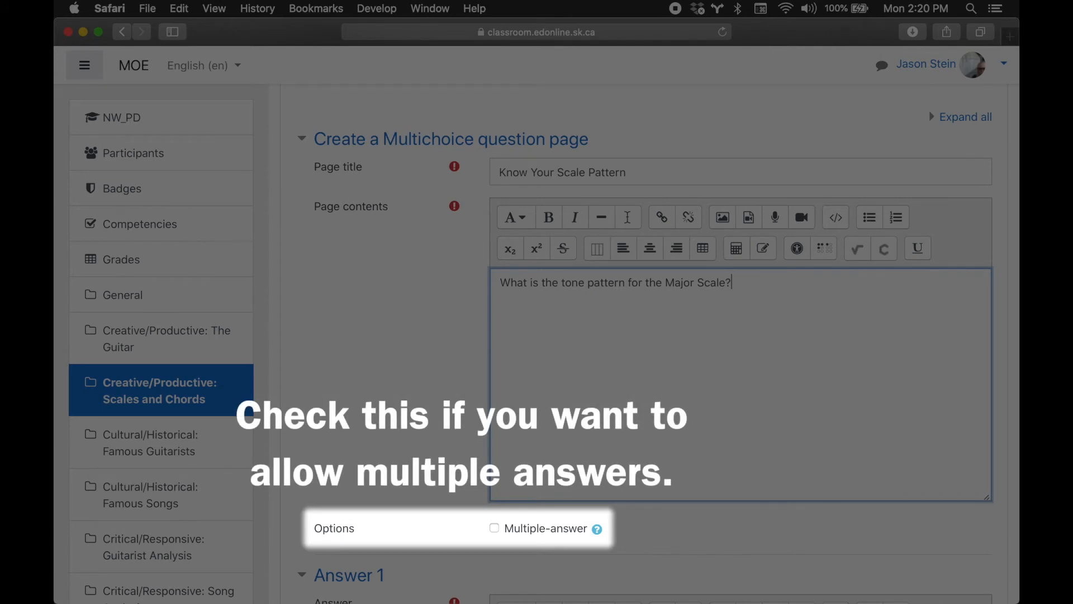
Step: Set Answer 1 to "T-T-S-T-T-T-S" with the response "Great job!" and a jump to End of lesson
{"action": "scroll", "coordinate": [486, 320], "scroll_direction": "down", "scroll_amount": 6}
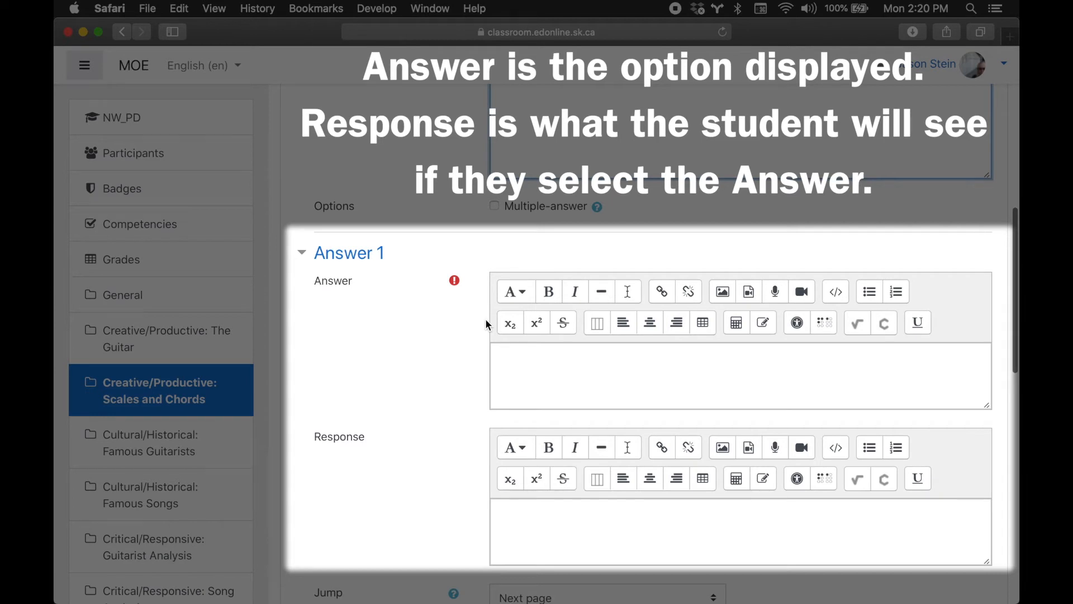
{"action": "type", "text": "T-T-S-T-T"}
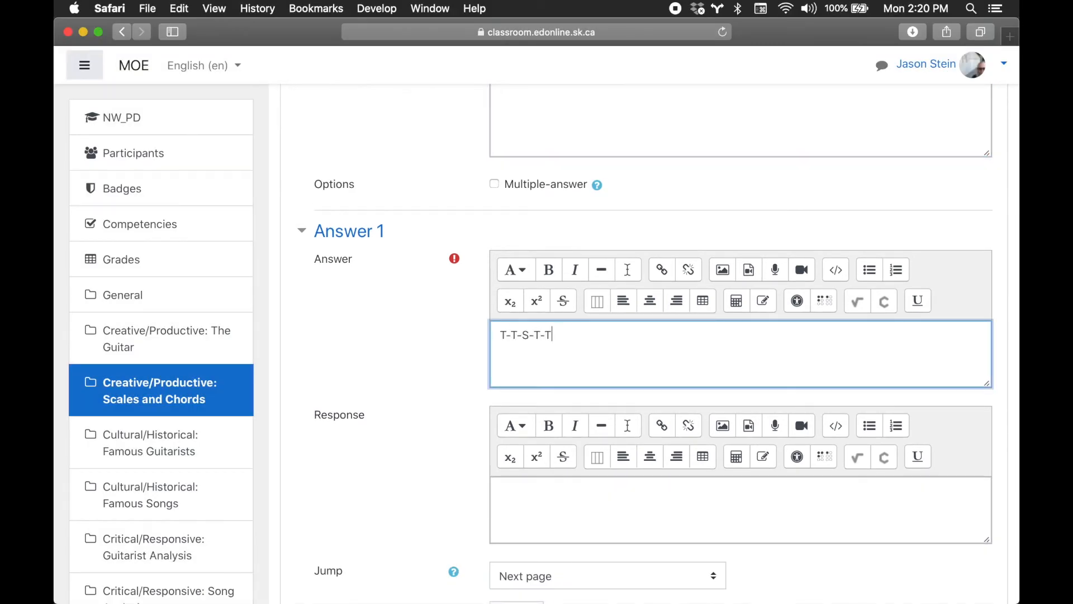
{"action": "type", "text": "-T-S"}
{"action": "scroll", "coordinate": [510, 388], "scroll_direction": "down", "scroll_amount": 3}
{"action": "left_click", "coordinate": [510, 388]}
{"action": "type", "text": "Great job!"}
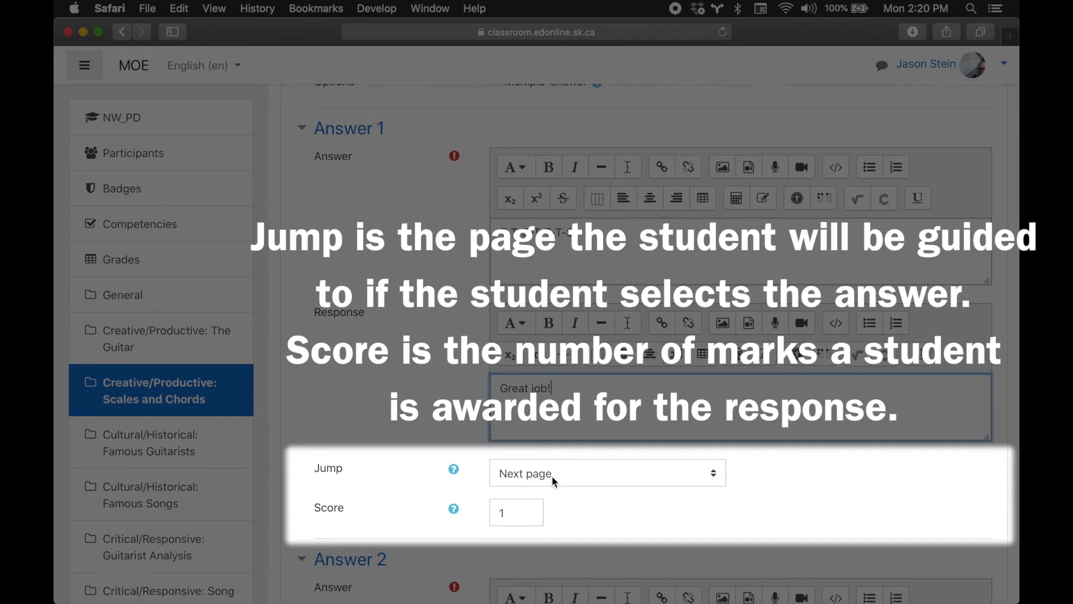
{"action": "left_click", "coordinate": [552, 475]}
{"action": "left_click", "coordinate": [549, 503]}
Step: Set Answer 2 to "S-S-S-S-S-S-S" with the response "Review the Major Scale" and a jump to The Major Scale, and save the page
{"action": "scroll", "coordinate": [549, 505], "scroll_direction": "down", "scroll_amount": 5}
{"action": "left_click", "coordinate": [549, 447]}
{"action": "type", "text": "S-S-S-S-S-S-S"}
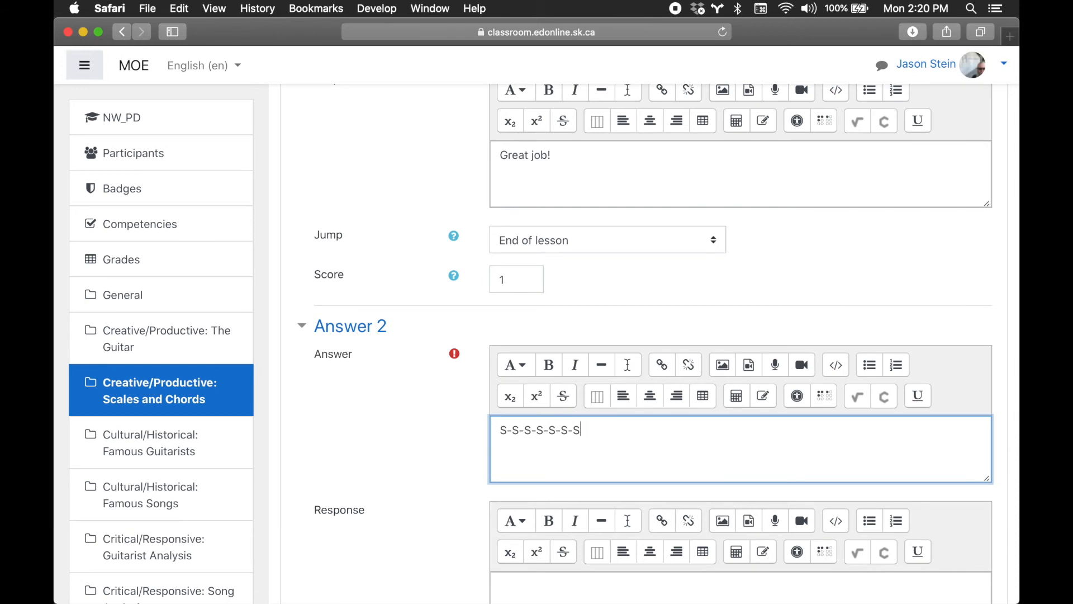
{"action": "scroll", "coordinate": [547, 430], "scroll_direction": "down", "scroll_amount": 3}
{"action": "left_click", "coordinate": [547, 429]}
{"action": "type", "text": "Review the Major Scale"}
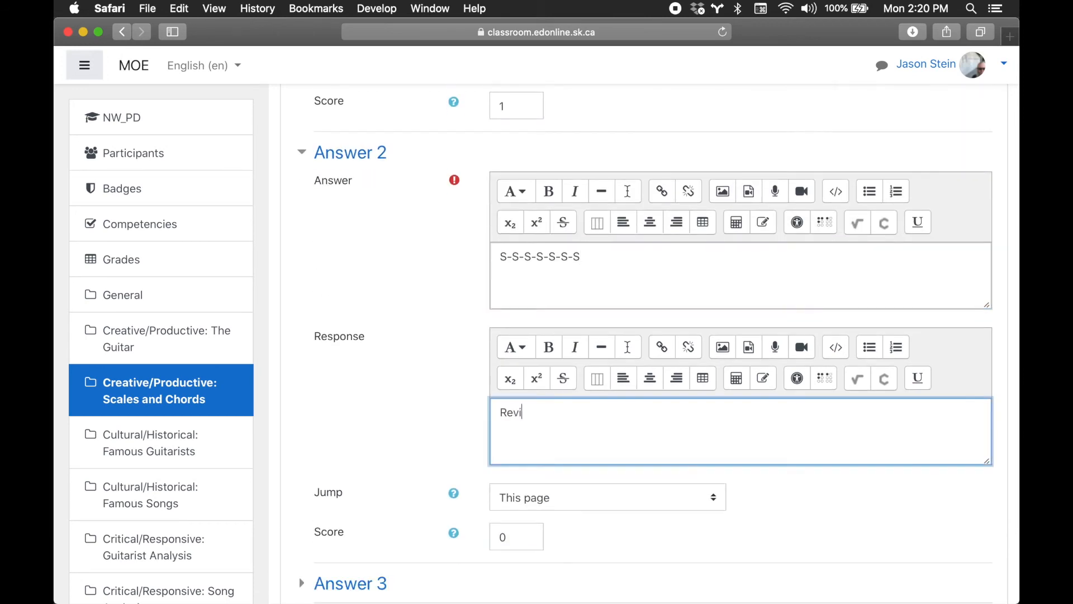
{"action": "left_click", "coordinate": [553, 497]}
{"action": "left_click", "coordinate": [551, 568]}
{"action": "scroll", "coordinate": [574, 532], "scroll_direction": "down", "scroll_amount": 5}
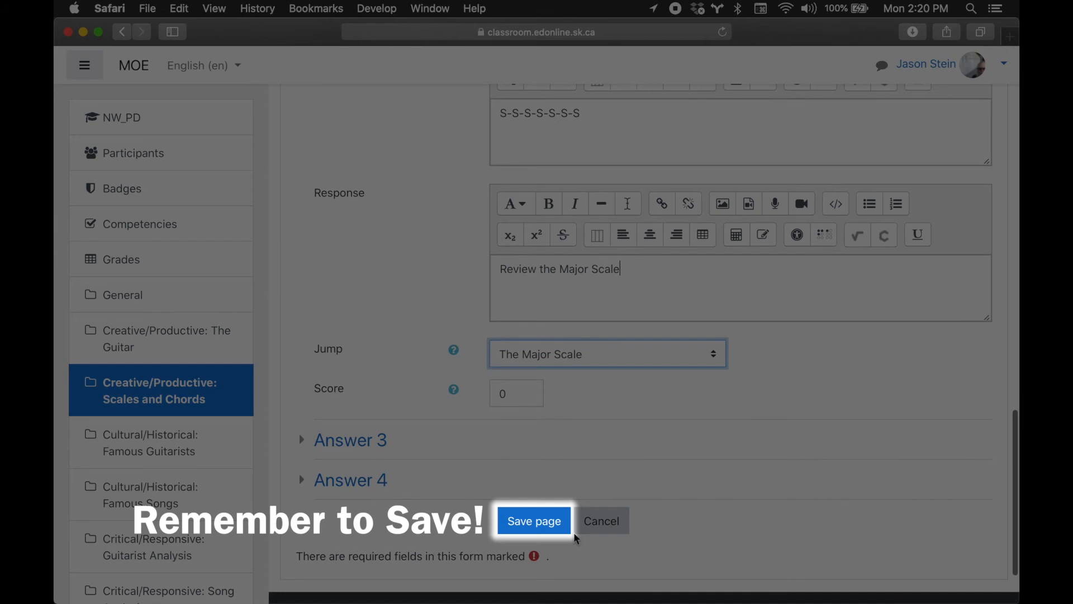
{"action": "scroll", "coordinate": [576, 537], "scroll_direction": "down", "scroll_amount": 1}
{"action": "left_click", "coordinate": [533, 505]}
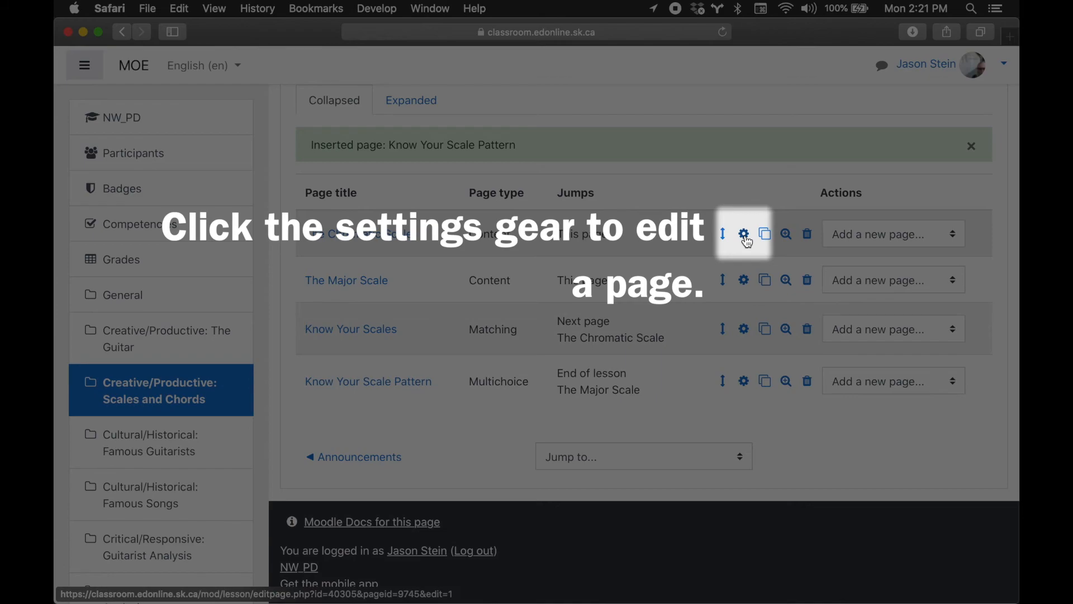
Step: Edit The Chromatic Scale page so its Content 1 jump goes to The Major Scale, and save it
{"action": "left_click", "coordinate": [744, 234]}
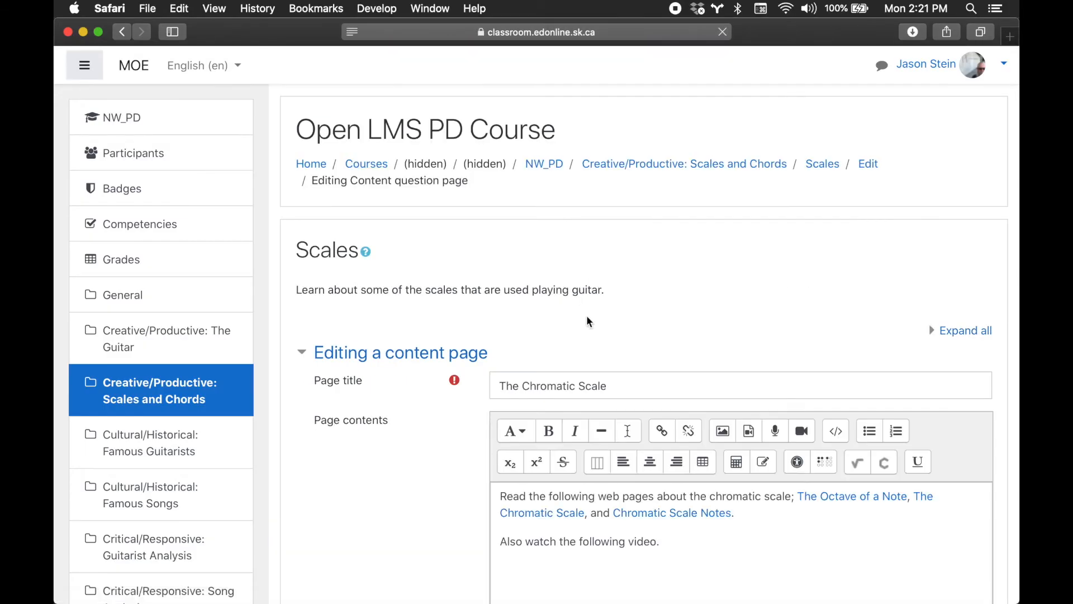
{"action": "scroll", "coordinate": [435, 426], "scroll_direction": "down", "scroll_amount": 5}
{"action": "scroll", "coordinate": [434, 434], "scroll_direction": "down", "scroll_amount": 4}
{"action": "left_click", "coordinate": [547, 347]}
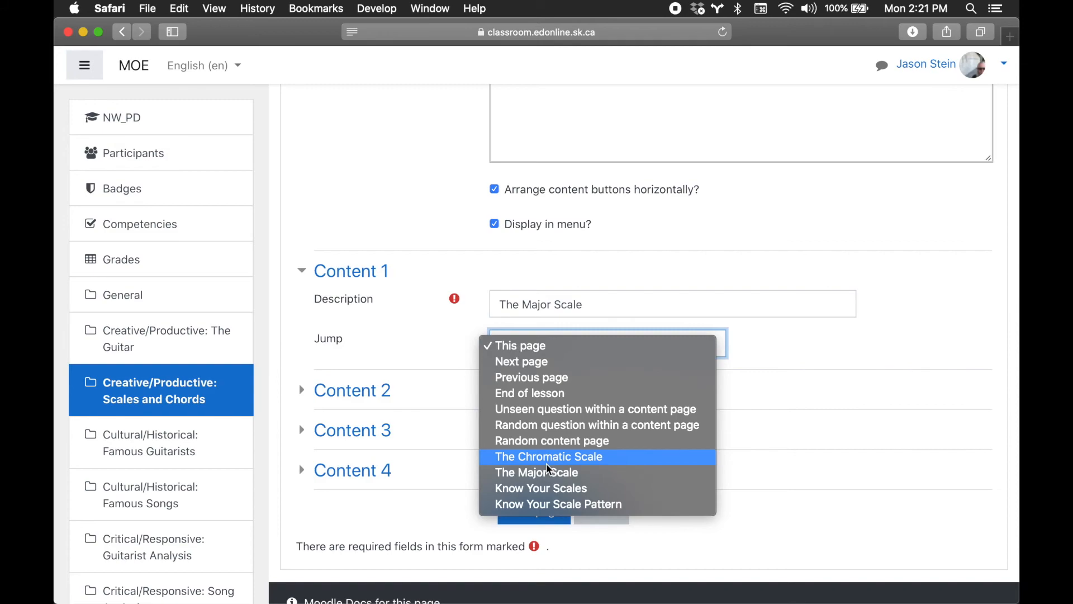
{"action": "left_click", "coordinate": [549, 473]}
{"action": "left_click", "coordinate": [533, 510]}
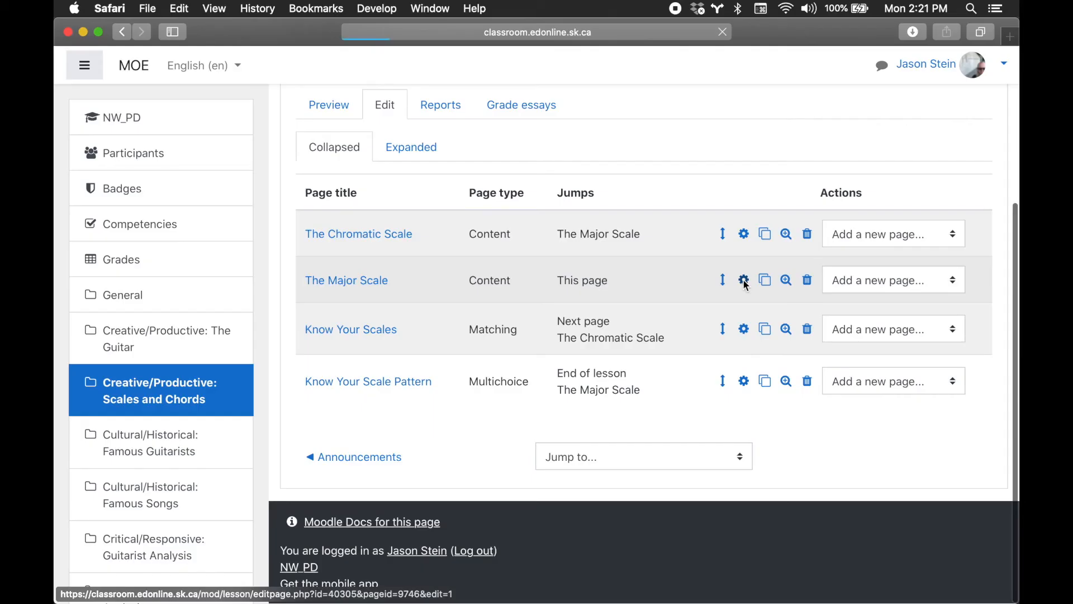
Step: Edit The Major Scale page so its Content 1 jump goes to Know Your Scales, and save it
{"action": "left_click", "coordinate": [745, 279]}
{"action": "scroll", "coordinate": [559, 307], "scroll_direction": "down", "scroll_amount": 10}
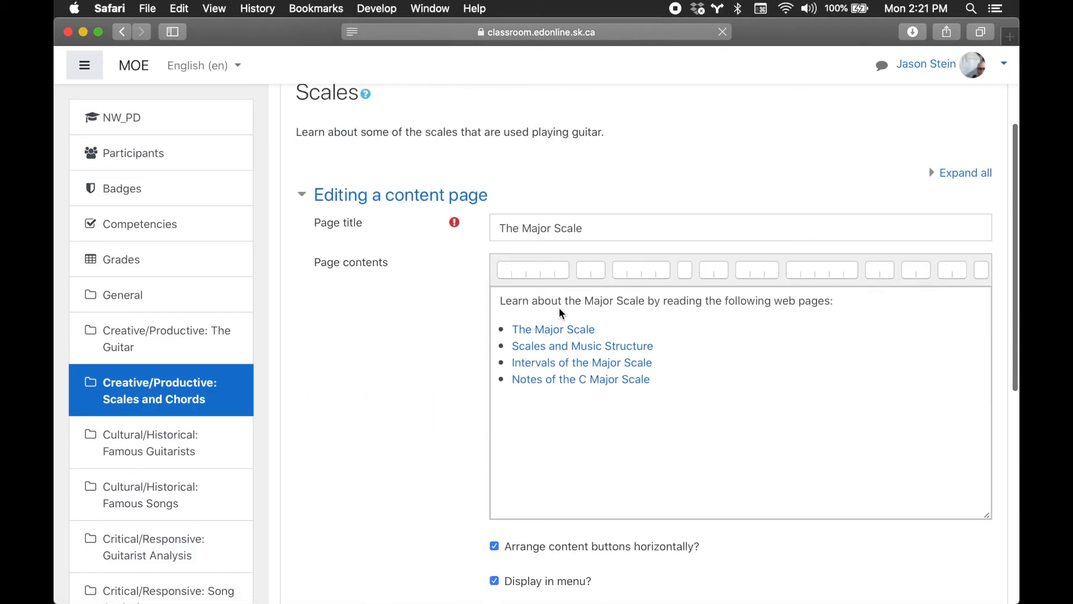
{"action": "left_click", "coordinate": [575, 304]}
{"action": "left_click", "coordinate": [576, 447]}
{"action": "left_click", "coordinate": [542, 471]}
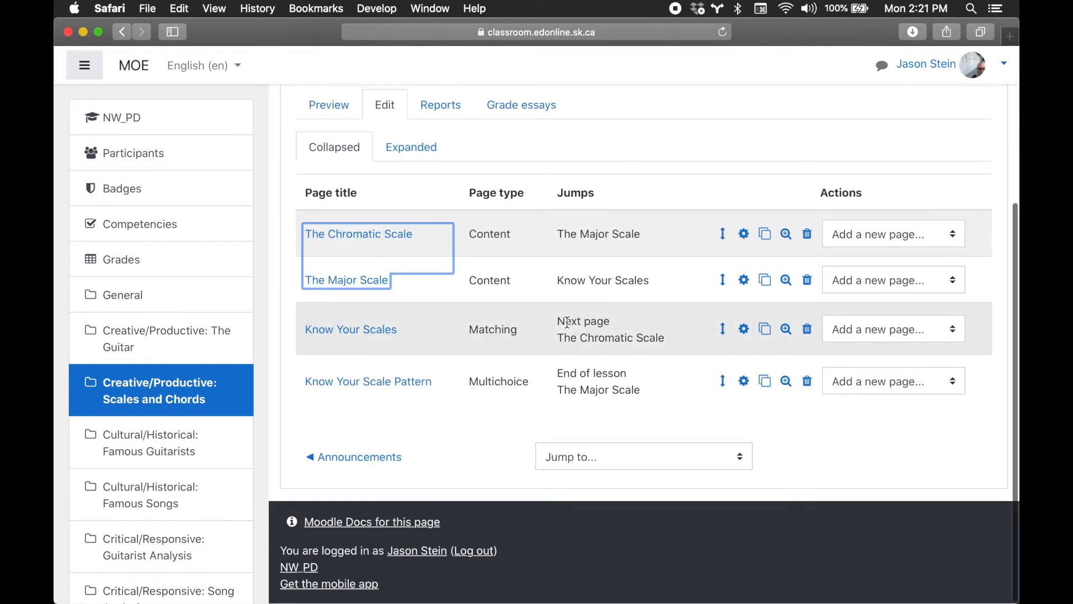
Step: Edit the Know Your Scales matching page so its Correct answer jump goes to Know Your Scale Pattern
{"action": "left_click", "coordinate": [745, 330]}
{"action": "scroll", "coordinate": [658, 317], "scroll_direction": "down", "scroll_amount": 10}
{"action": "scroll", "coordinate": [658, 324], "scroll_direction": "down", "scroll_amount": 3}
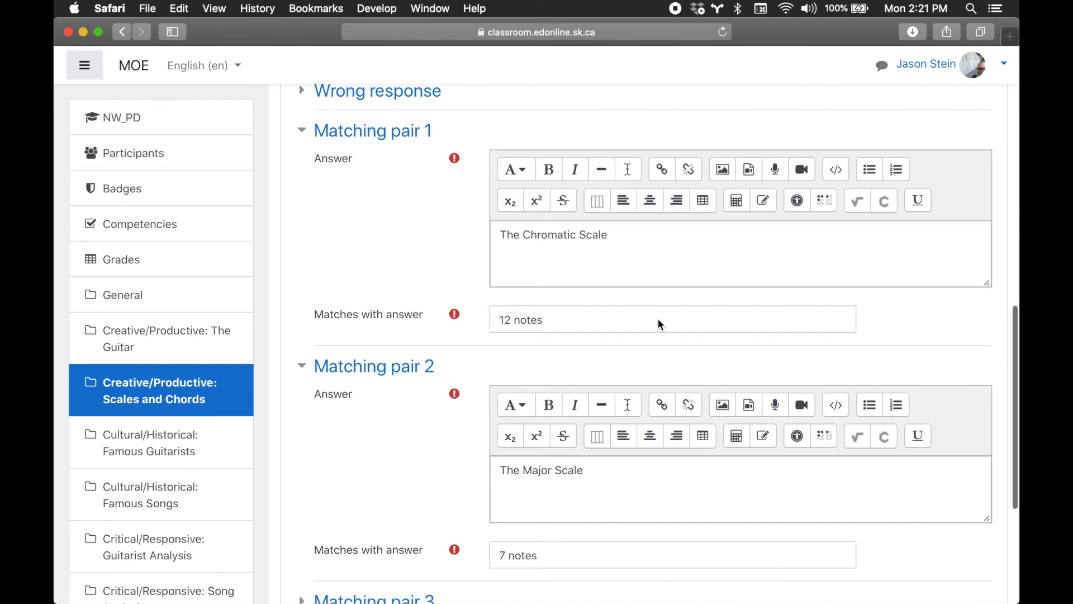
{"action": "scroll", "coordinate": [283, 318], "scroll_direction": "up", "scroll_amount": 5}
{"action": "left_click", "coordinate": [380, 318]}
{"action": "scroll", "coordinate": [554, 386], "scroll_direction": "down", "scroll_amount": 3}
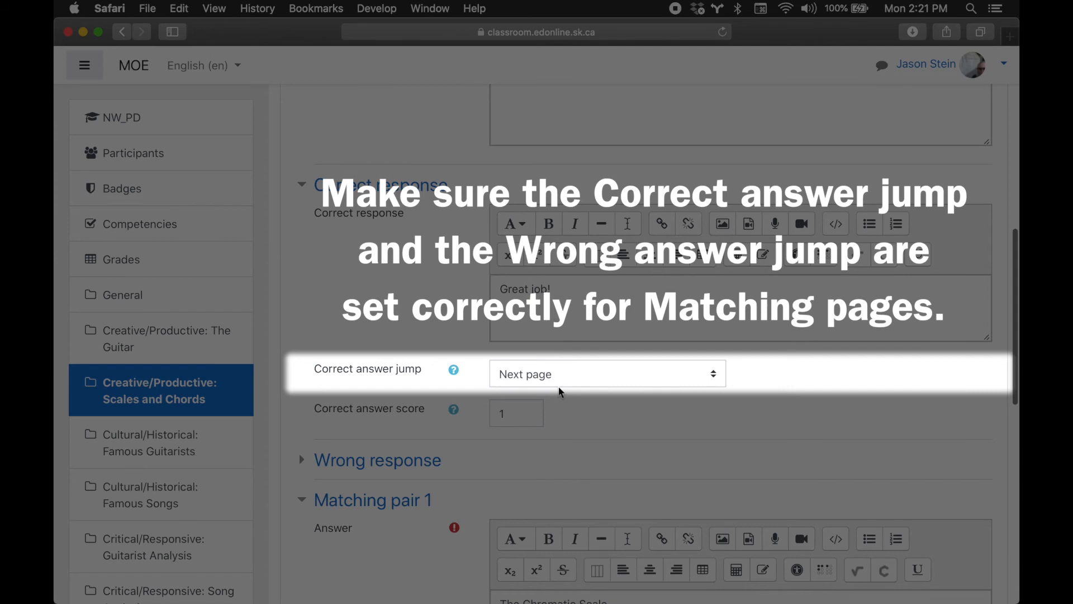
{"action": "left_click", "coordinate": [564, 384]}
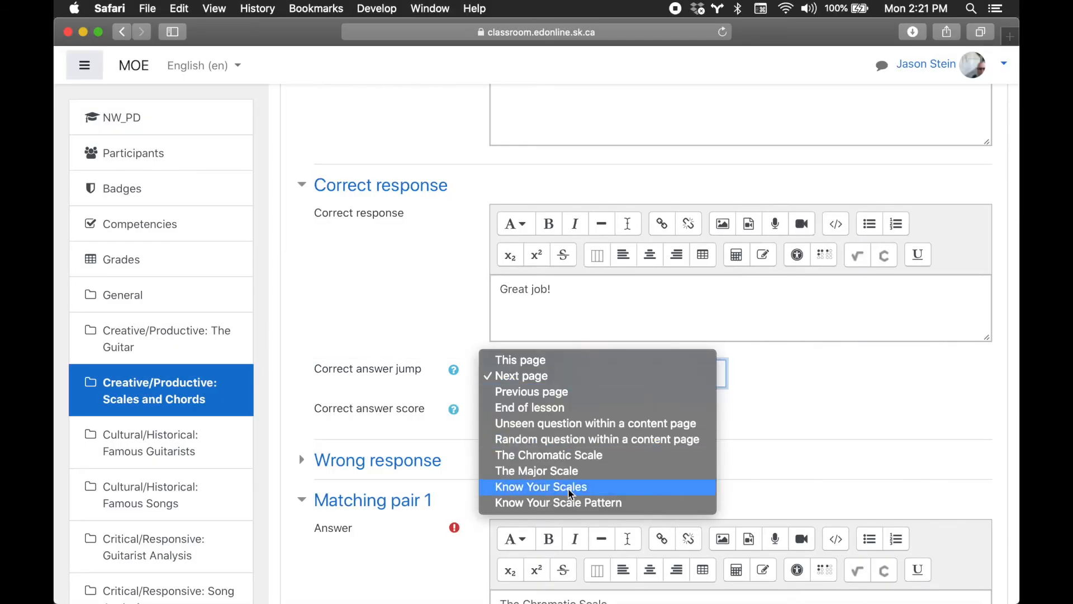
{"action": "left_click", "coordinate": [575, 501]}
Step: Look over the remaining responses and matching pairs of Know Your Scales and save the page
{"action": "scroll", "coordinate": [578, 430], "scroll_direction": "down", "scroll_amount": 3}
{"action": "scroll", "coordinate": [578, 430], "scroll_direction": "down", "scroll_amount": 10}
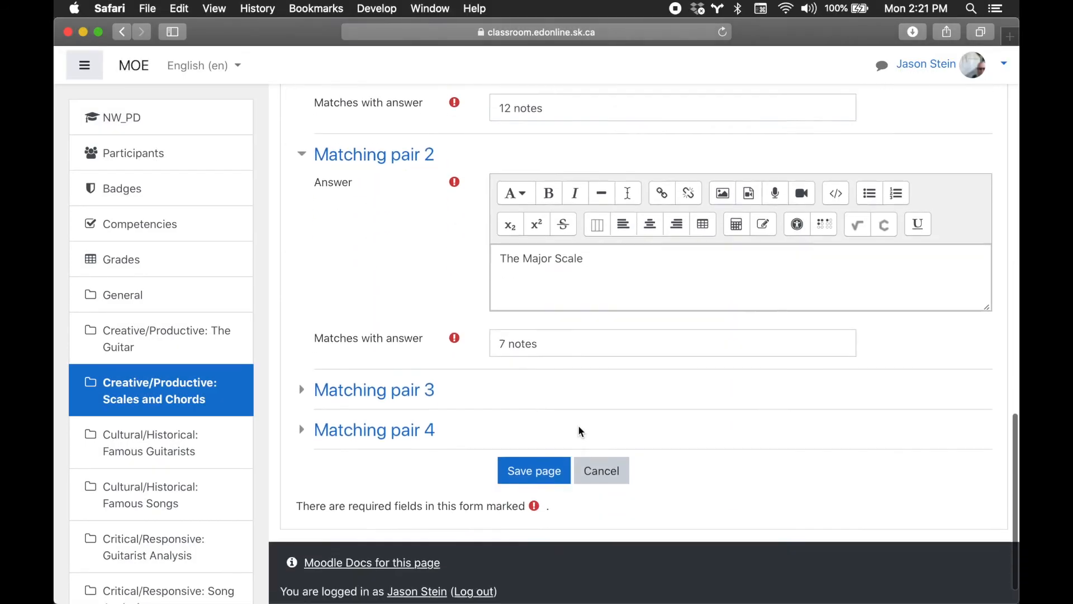
{"action": "scroll", "coordinate": [578, 427], "scroll_direction": "up", "scroll_amount": 10}
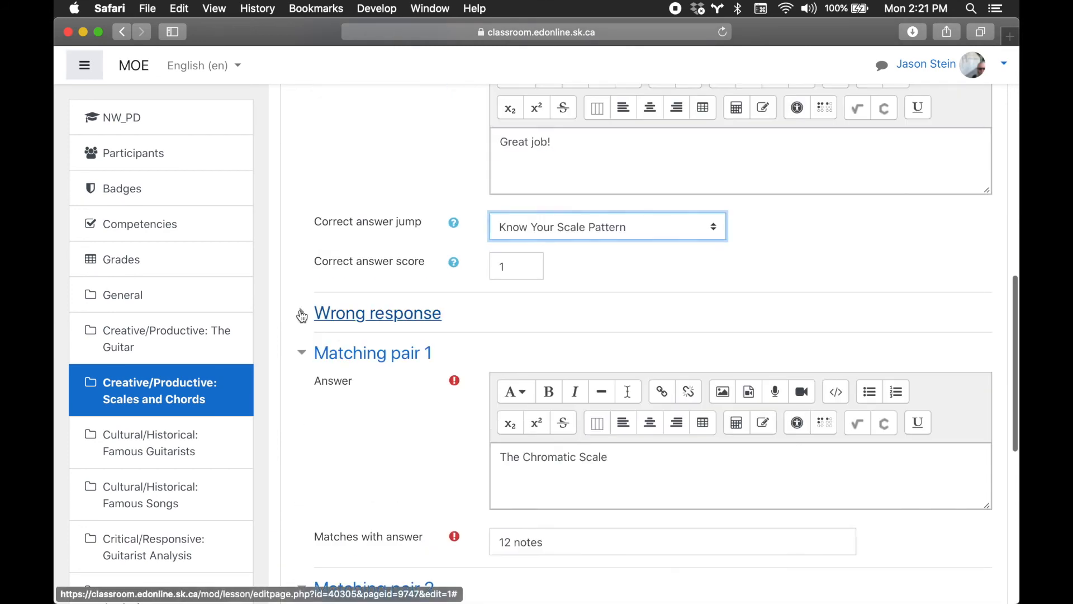
{"action": "scroll", "coordinate": [667, 351], "scroll_direction": "down", "scroll_amount": 10}
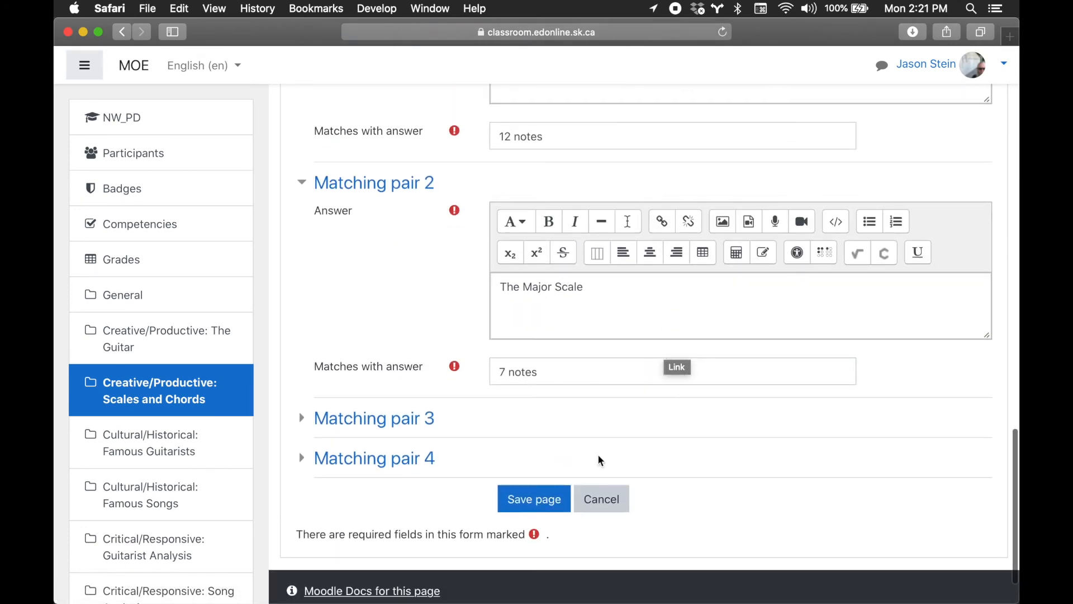
{"action": "left_click", "coordinate": [537, 499]}
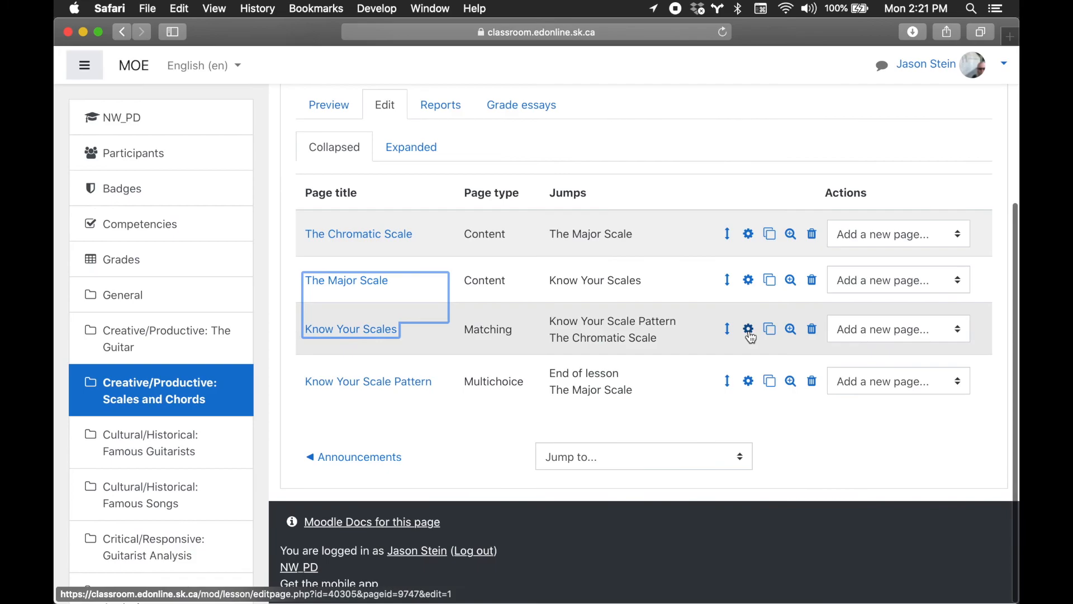
Step: Open the Know Your Scale Pattern page for editing, check the jumps of Answer 1 and Answer 2, and return to the lesson's page list
{"action": "left_click", "coordinate": [749, 381]}
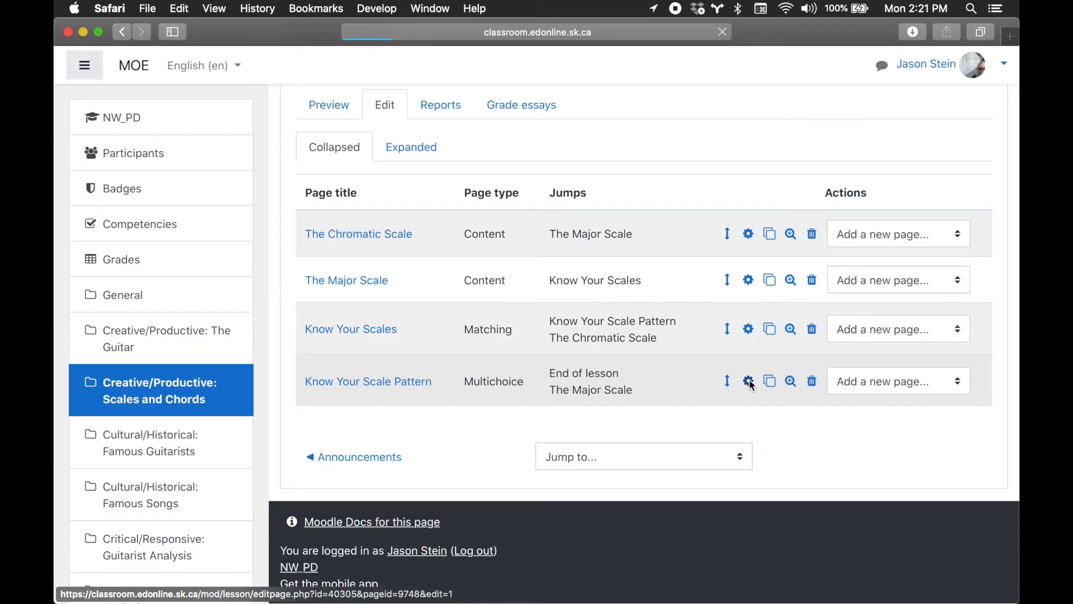
{"action": "scroll", "coordinate": [752, 385], "scroll_direction": "down", "scroll_amount": 6}
{"action": "scroll", "coordinate": [750, 382], "scroll_direction": "down", "scroll_amount": 5}
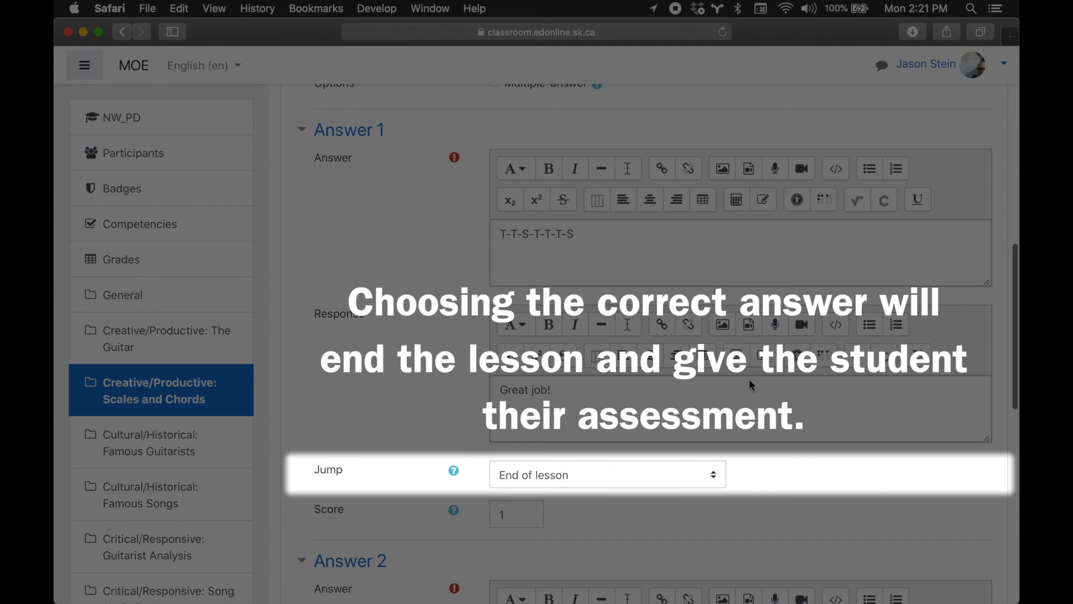
{"action": "scroll", "coordinate": [750, 381], "scroll_direction": "down", "scroll_amount": 7}
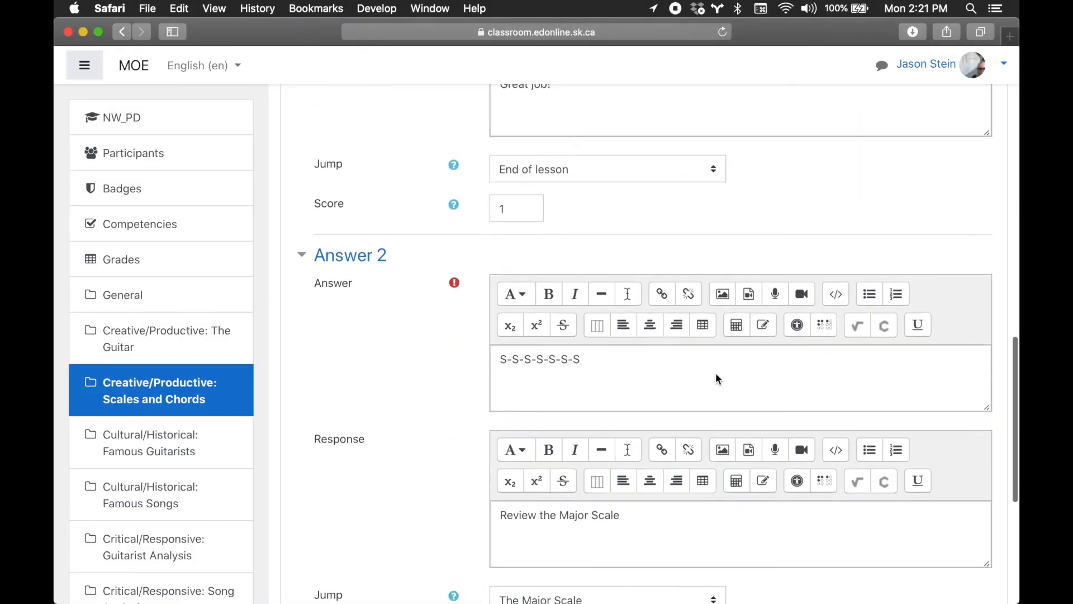
{"action": "scroll", "coordinate": [718, 380], "scroll_direction": "down", "scroll_amount": 5}
{"action": "left_click", "coordinate": [587, 429]}
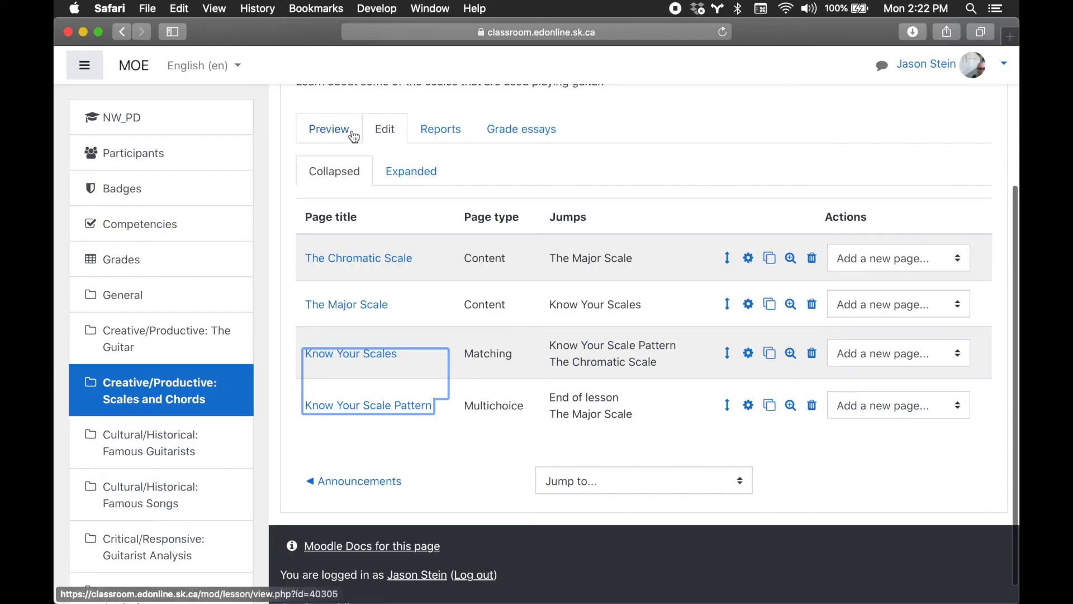
Step: Preview the lesson and follow The Chromatic Scale and The Major Scale content pages through to the Know Your Scales question
{"action": "left_click", "coordinate": [348, 132]}
{"action": "scroll", "coordinate": [458, 356], "scroll_direction": "down", "scroll_amount": 4}
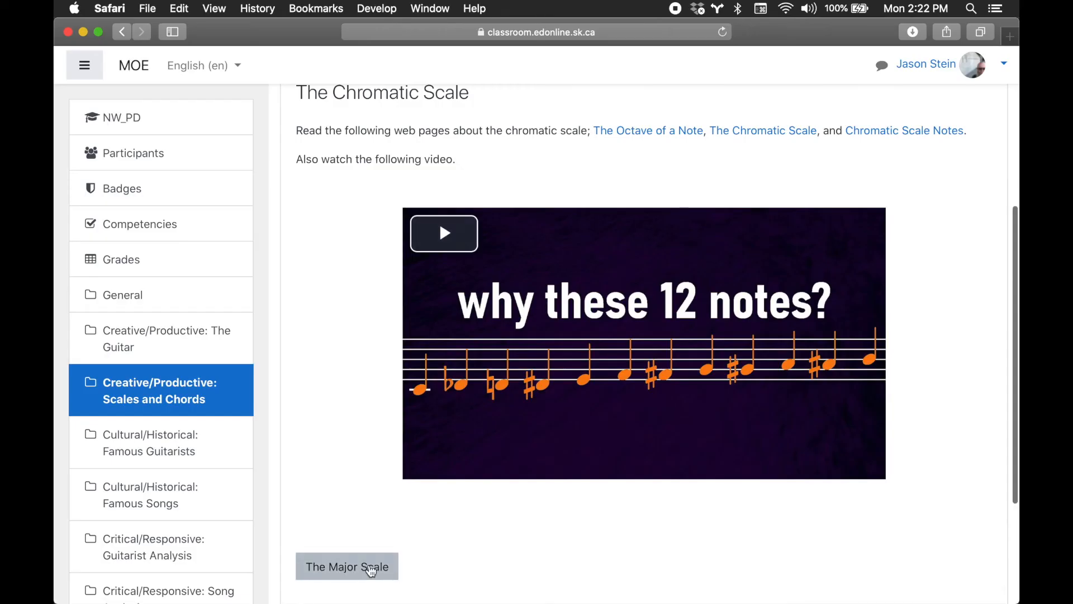
{"action": "left_click", "coordinate": [369, 565]}
{"action": "scroll", "coordinate": [519, 402], "scroll_direction": "down", "scroll_amount": 2}
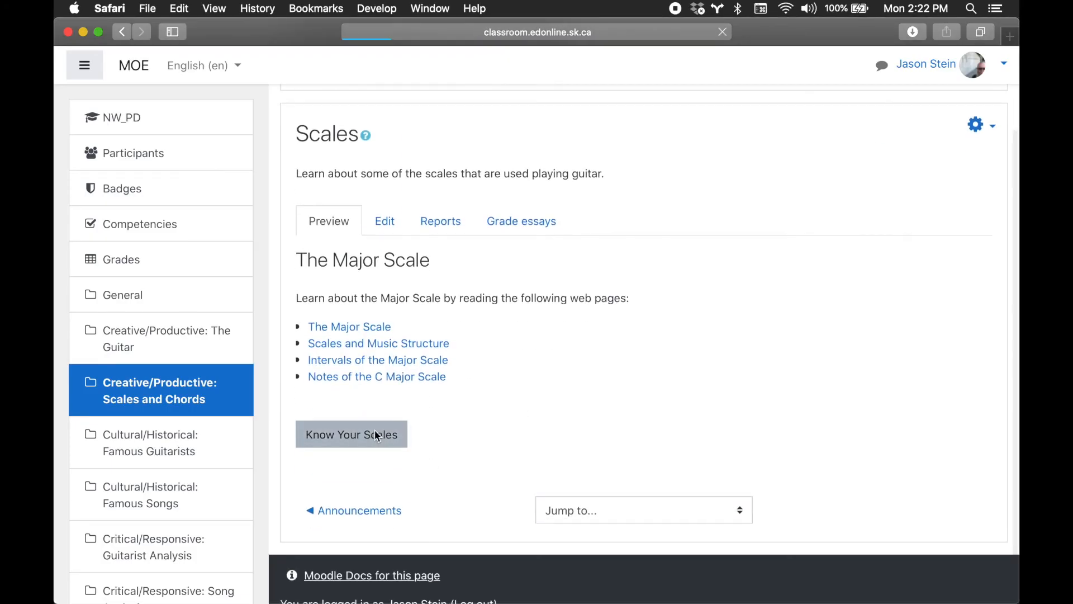
{"action": "left_click", "coordinate": [374, 433]}
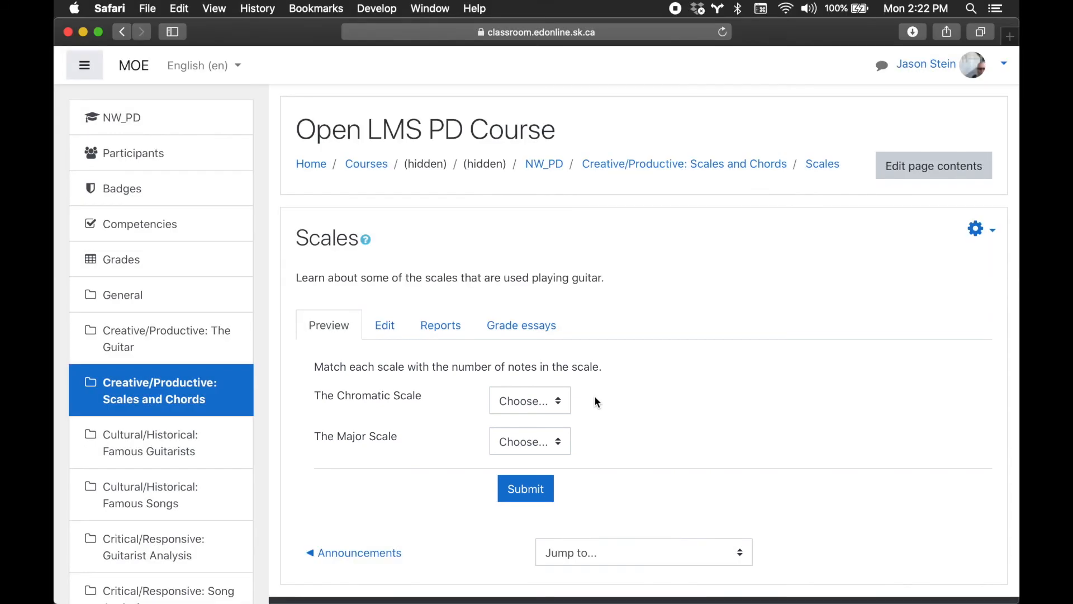
Step: Answer the matching question with 12 notes for The Chromatic Scale and 7 notes for The Major Scale, submit it, and continue
{"action": "left_click", "coordinate": [554, 399]}
{"action": "left_click", "coordinate": [520, 420]}
{"action": "left_click", "coordinate": [534, 439]}
{"action": "left_click", "coordinate": [528, 475]}
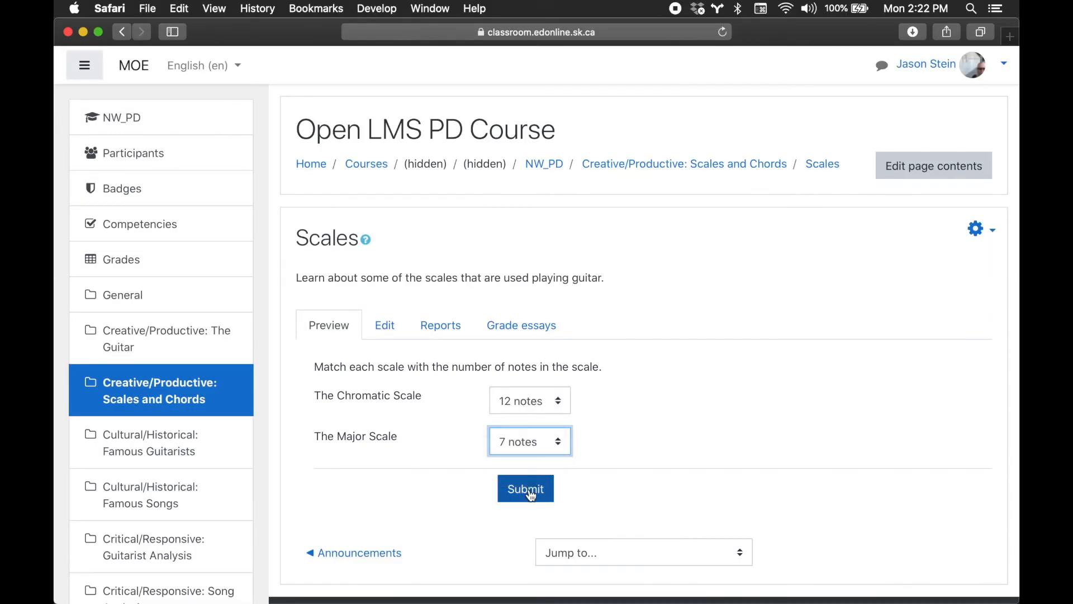
{"action": "left_click", "coordinate": [529, 489]}
{"action": "scroll", "coordinate": [578, 398], "scroll_direction": "down", "scroll_amount": 2}
{"action": "scroll", "coordinate": [577, 398], "scroll_direction": "down", "scroll_amount": 1}
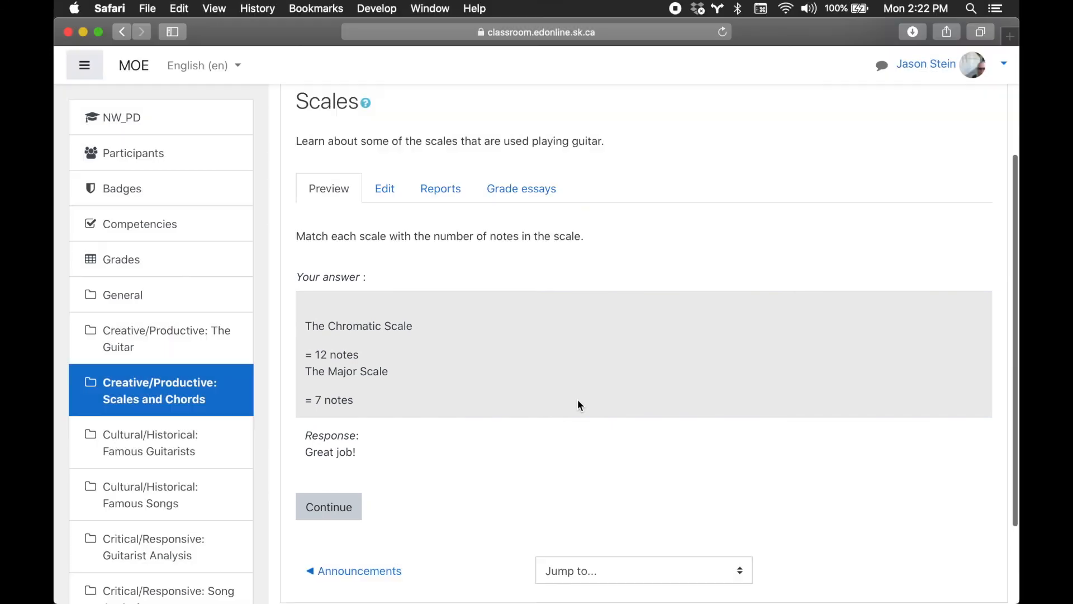
{"action": "left_click", "coordinate": [343, 506]}
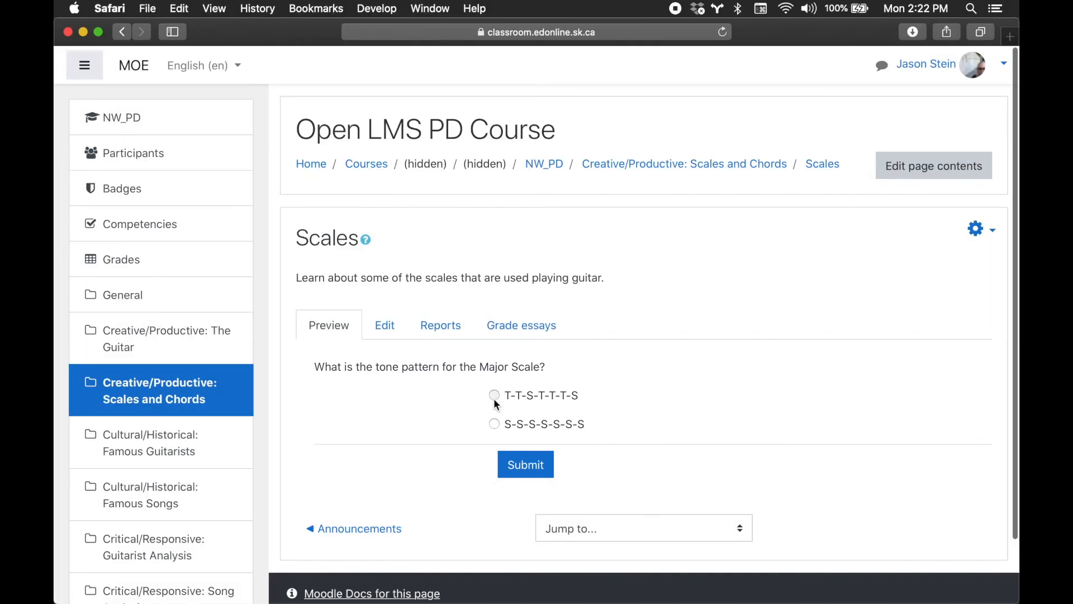
Step: Submit T-T-S-T-T-T-S as the Major Scale tone pattern, finish the preview, and return to the Creative/Productive: Scales and Chords section
{"action": "left_click", "coordinate": [494, 395]}
{"action": "left_click", "coordinate": [525, 464]}
{"action": "scroll", "coordinate": [565, 425], "scroll_direction": "down", "scroll_amount": 3}
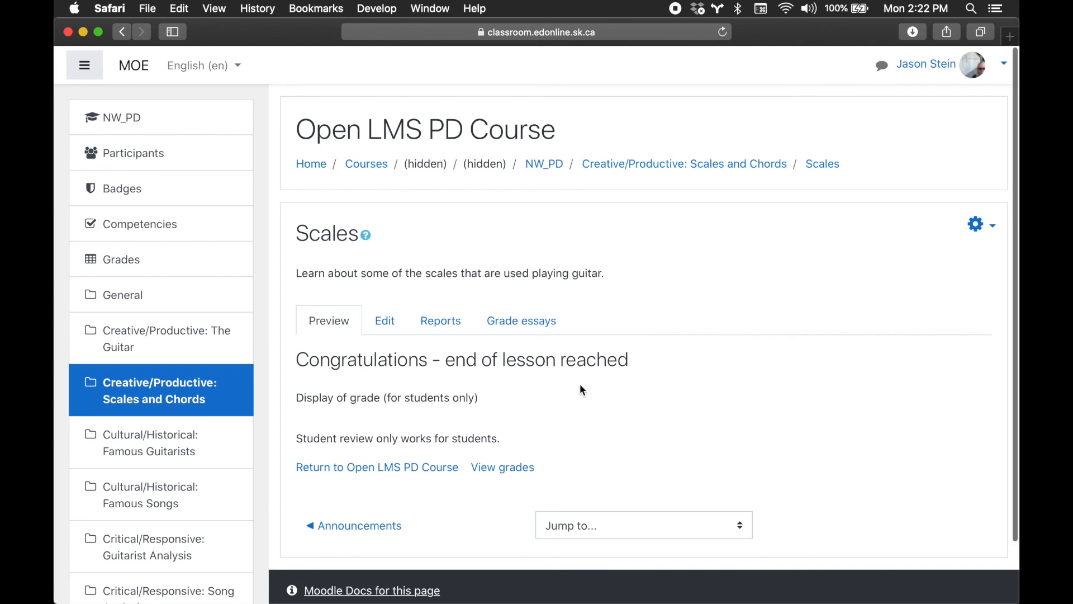
{"action": "left_click", "coordinate": [690, 165]}
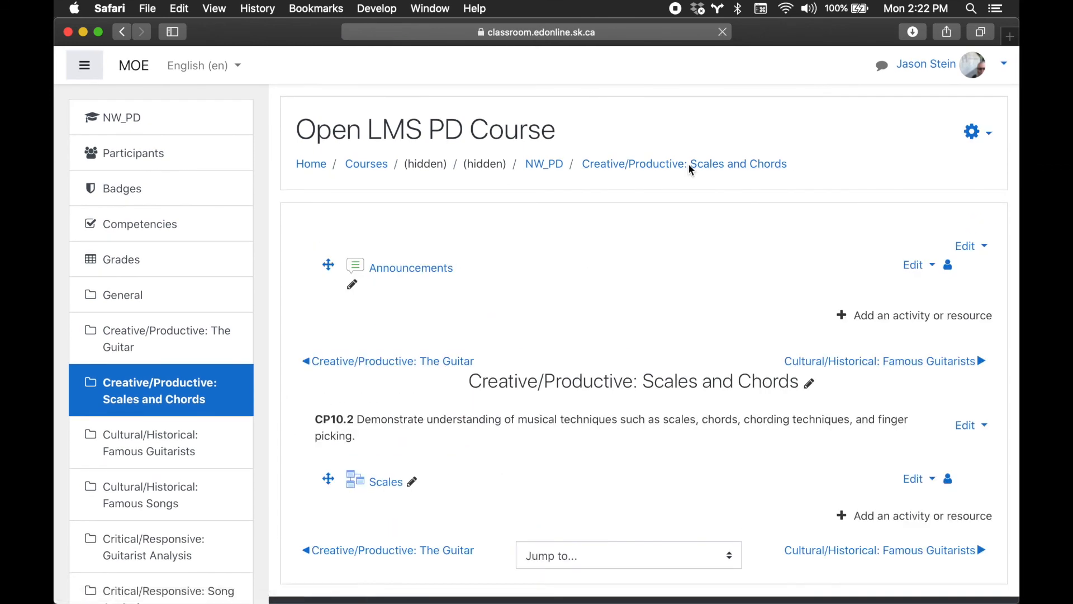